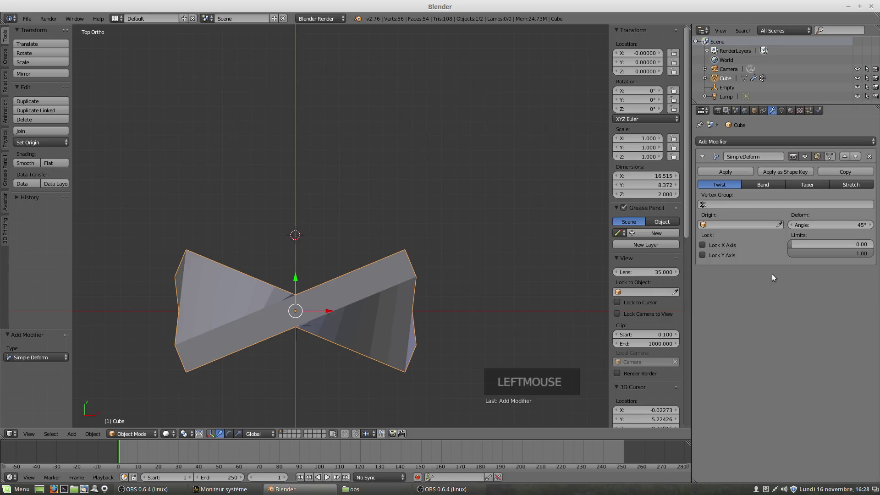
Switch the Simple Deform modifier to Taper and rotate the whole mesh 90° about Y in Edit Mode.
{"action": "left_click", "coordinate": [812, 183]}
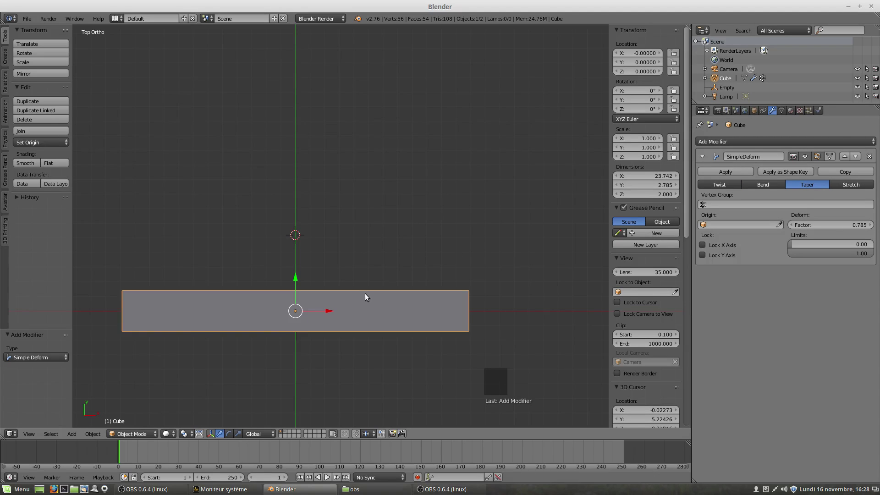
{"action": "key", "text": "KP_1"}
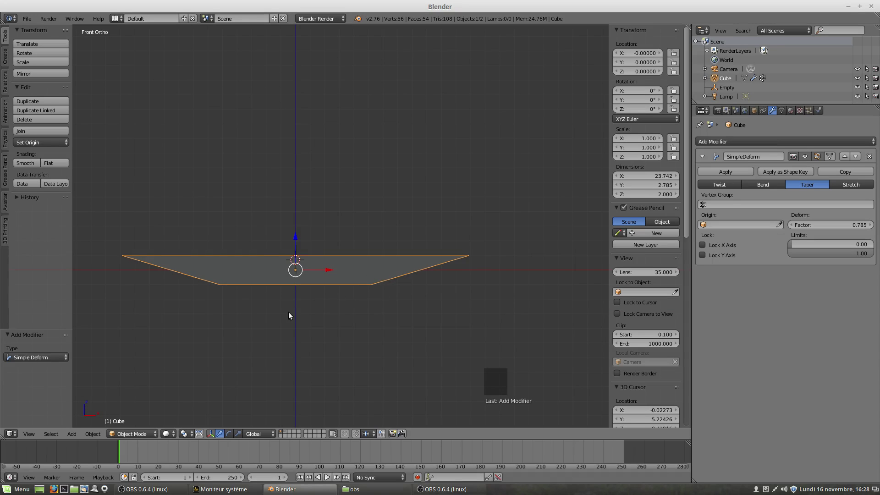
{"action": "key", "text": "Tab"}
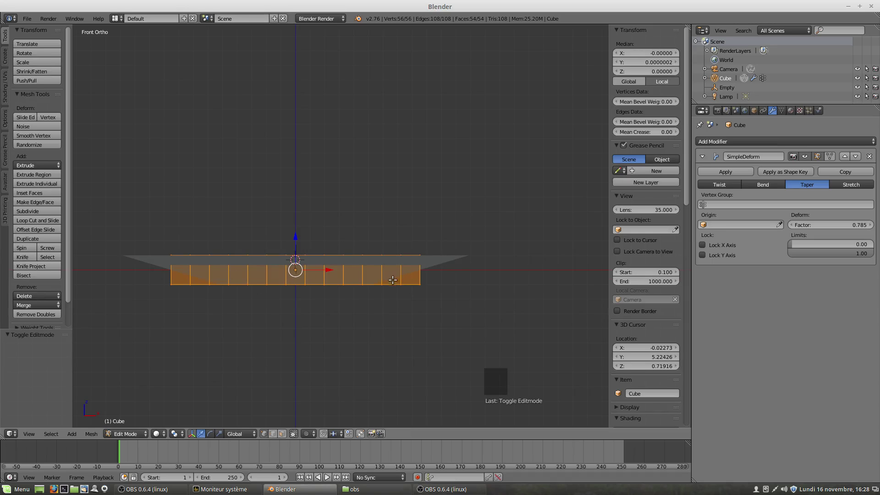
{"action": "key", "text": "r"}
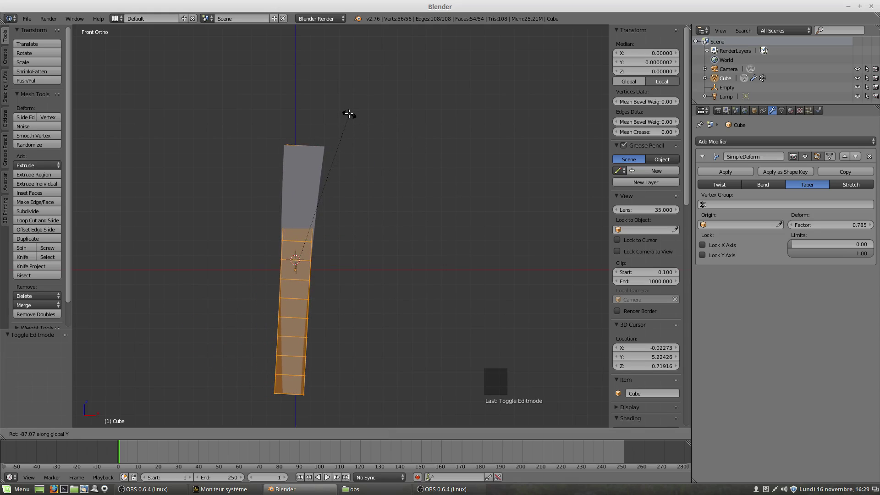
{"action": "type", "text": "90"}
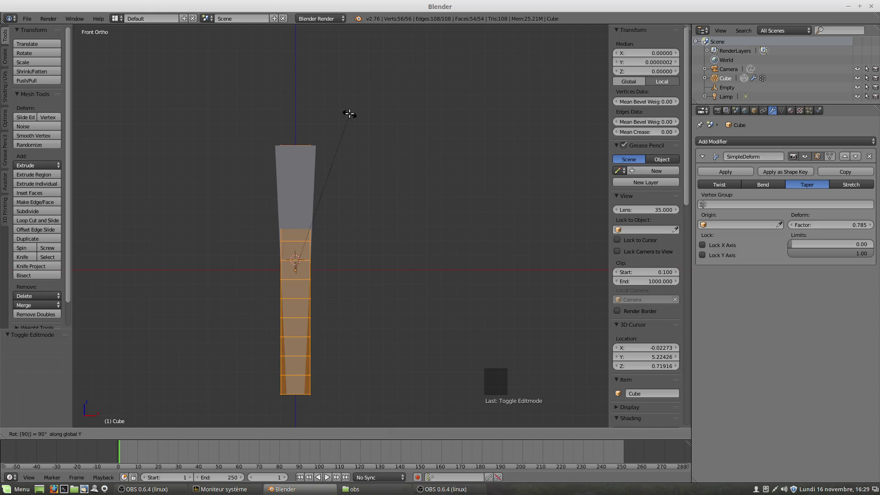
{"action": "key", "text": "Return"}
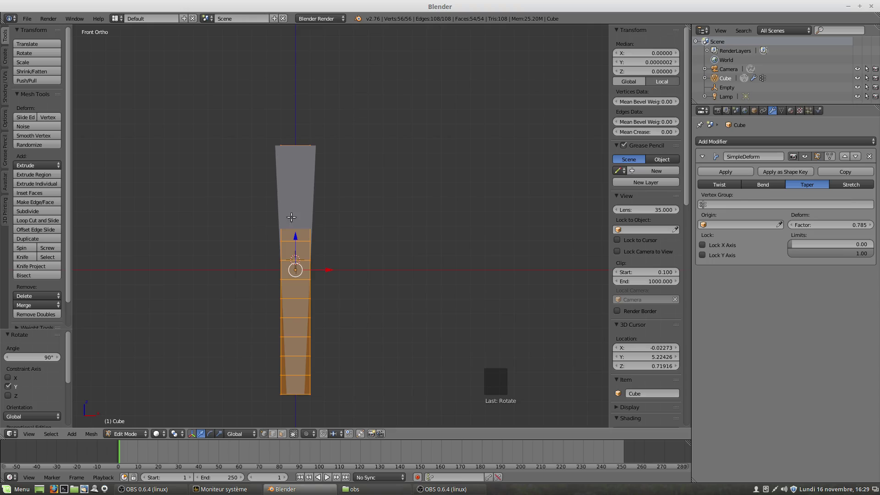
Move the mesh up about 8.6 units along Z and fit the edit cage to the Simple Deform result.
{"action": "left_click_drag", "start_coordinate": [294, 238], "coordinate": [313, 110]}
{"action": "scroll", "coordinate": [338, 268], "scroll_direction": "down", "scroll_amount": 2}
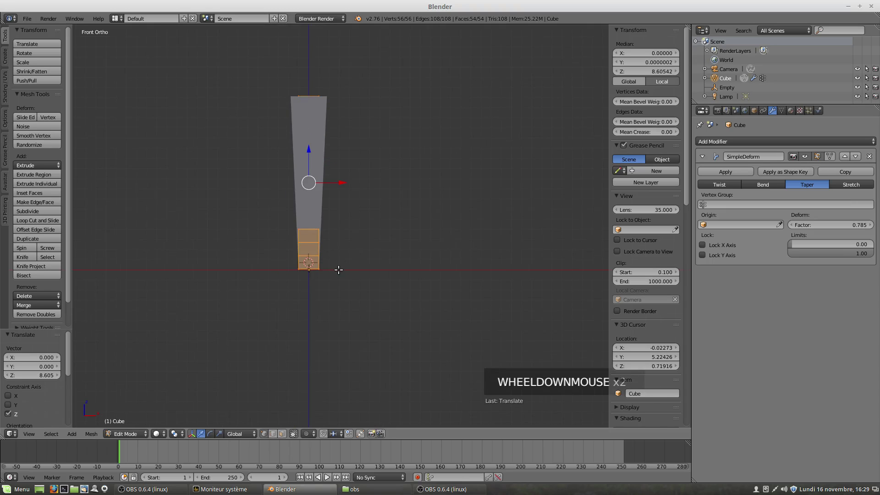
{"action": "middle_click_drag", "start_coordinate": [341, 206], "coordinate": [346, 296], "text": "shift"}
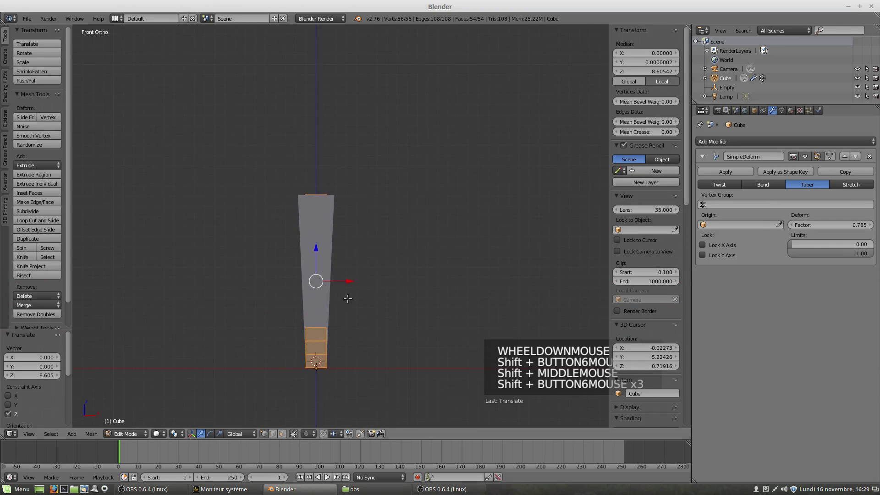
{"action": "left_click", "coordinate": [829, 157]}
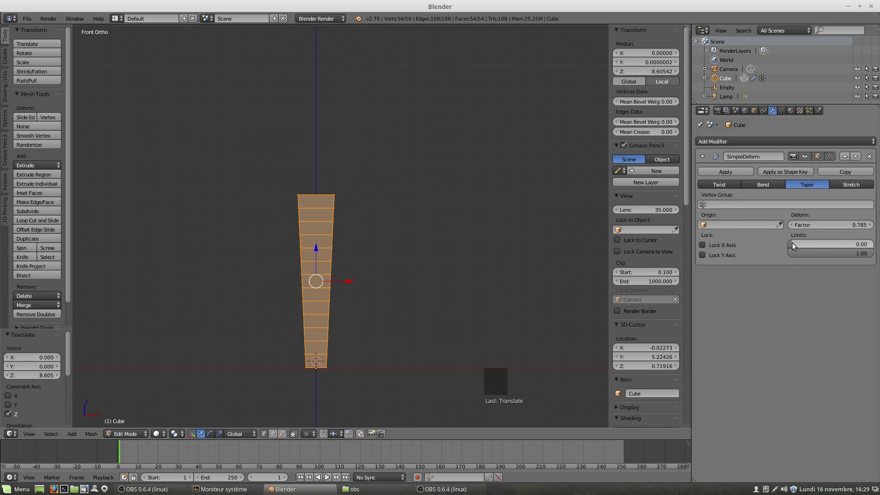
Increase the taper factor to 5.885 and inspect the widened shape in perspective.
{"action": "left_click_drag", "start_coordinate": [796, 225], "coordinate": [863, 225]}
{"action": "middle_click_drag", "start_coordinate": [473, 245], "coordinate": [416, 255]}
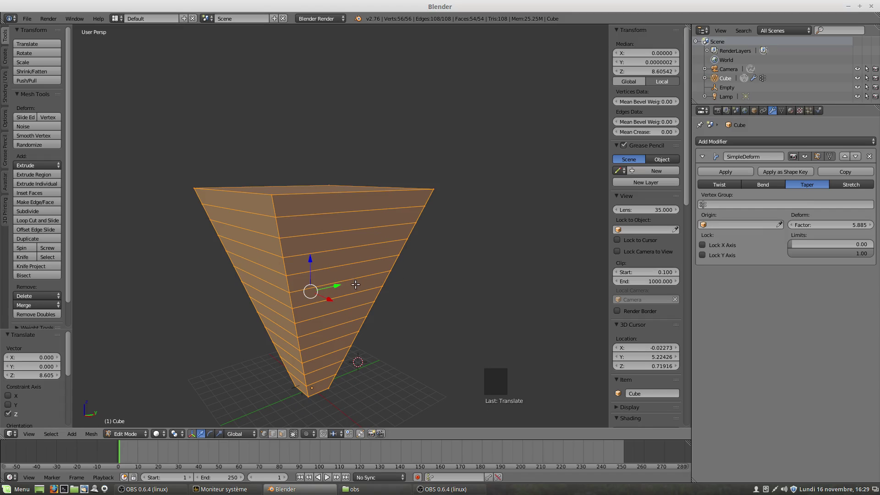
{"action": "scroll", "coordinate": [355, 284], "scroll_direction": "down", "scroll_amount": 1}
{"action": "middle_click_drag", "start_coordinate": [354, 285], "coordinate": [351, 305]}
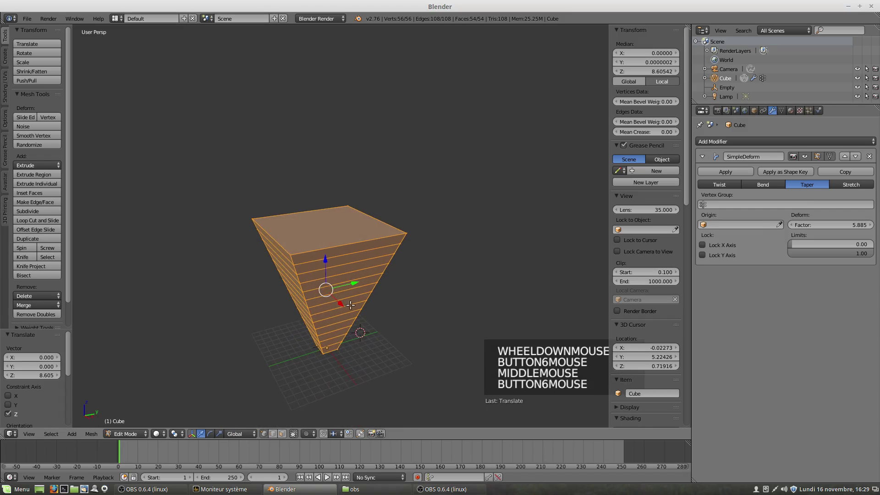
Try the taper with the X axis locked, the Y axis locked and both locked, and leave both axes unlocked.
{"action": "left_click", "coordinate": [702, 245]}
{"action": "middle_click_drag", "start_coordinate": [320, 342], "coordinate": [368, 324]}
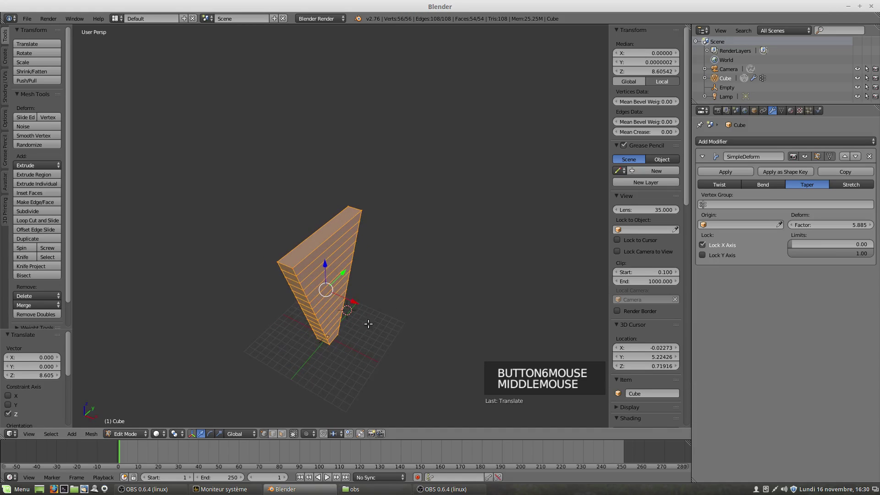
{"action": "left_click", "coordinate": [703, 256]}
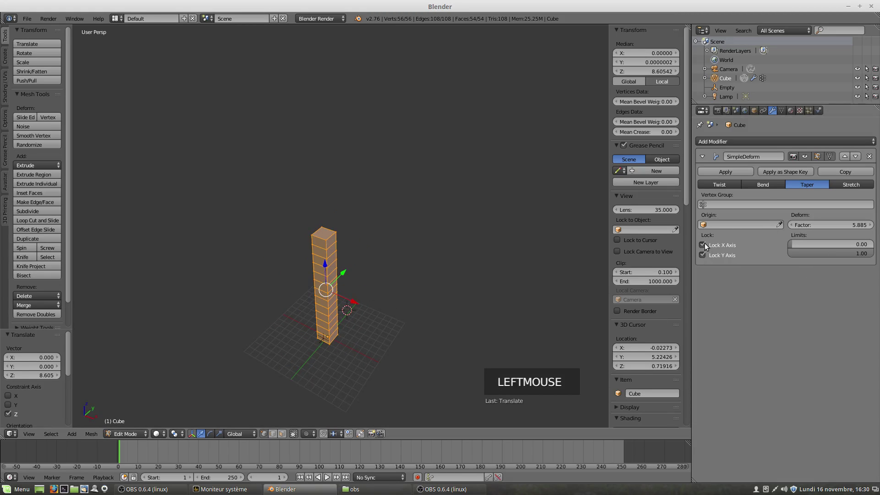
{"action": "left_click", "coordinate": [703, 246]}
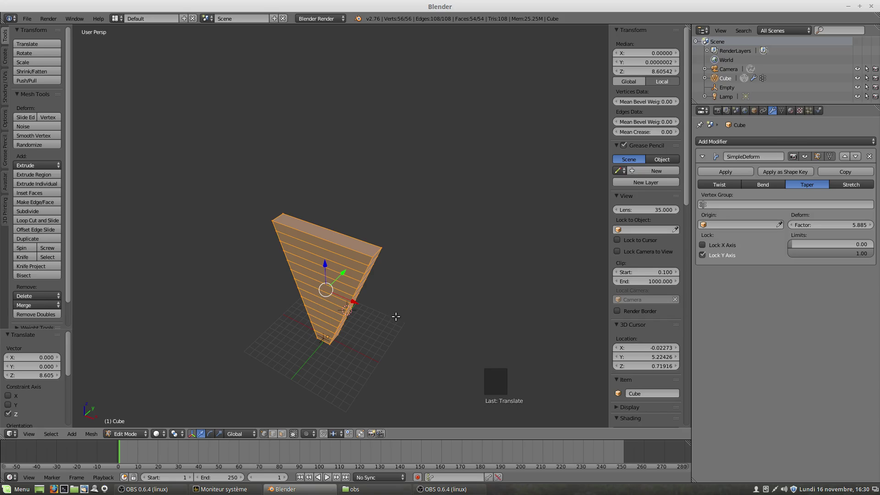
{"action": "middle_click_drag", "start_coordinate": [376, 328], "coordinate": [400, 303]}
{"action": "scroll", "coordinate": [388, 316], "scroll_direction": "up", "scroll_amount": 1}
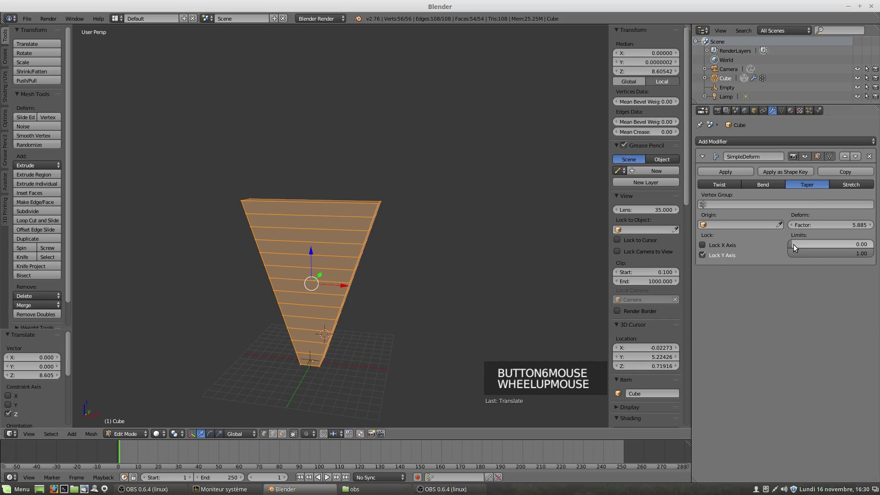
{"action": "left_click", "coordinate": [725, 244]}
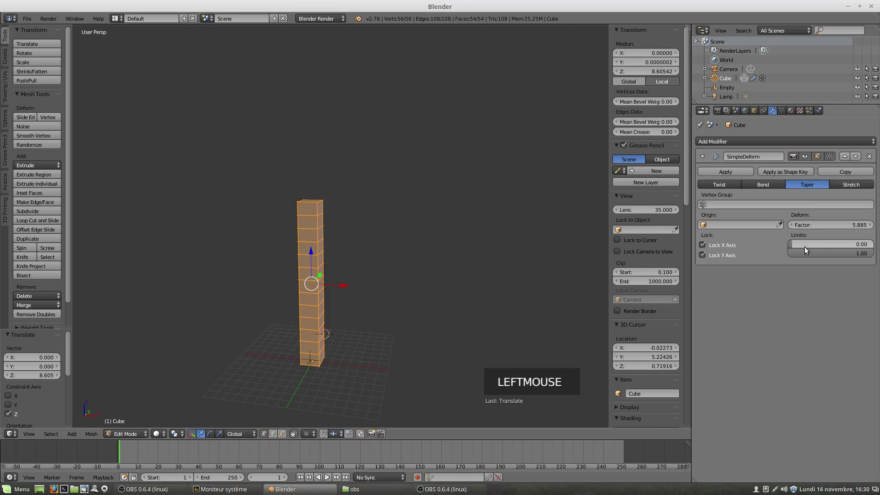
{"action": "left_click", "coordinate": [726, 245]}
{"action": "left_click", "coordinate": [724, 254]}
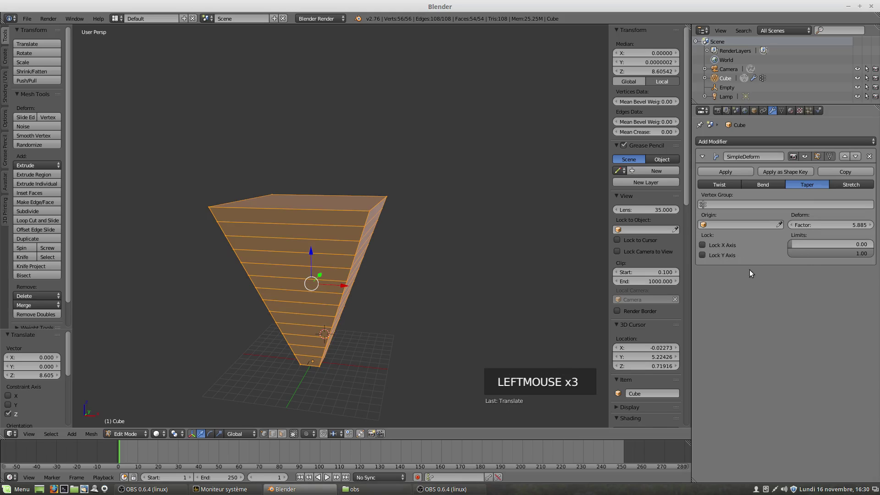
Restrict the taper with a lower limit of 0.22 and an upper limit of 0.75, checking it in front view.
{"action": "left_click_drag", "start_coordinate": [793, 244], "coordinate": [823, 250]}
{"action": "mouse_move", "coordinate": [469, 349]}
{"action": "middle_mouse_down"}
{"action": "mouse_move", "coordinate": [488, 304]}
{"action": "mouse_move", "coordinate": [457, 341]}
{"action": "middle_mouse_up"}
{"action": "key", "text": "KP_1"}
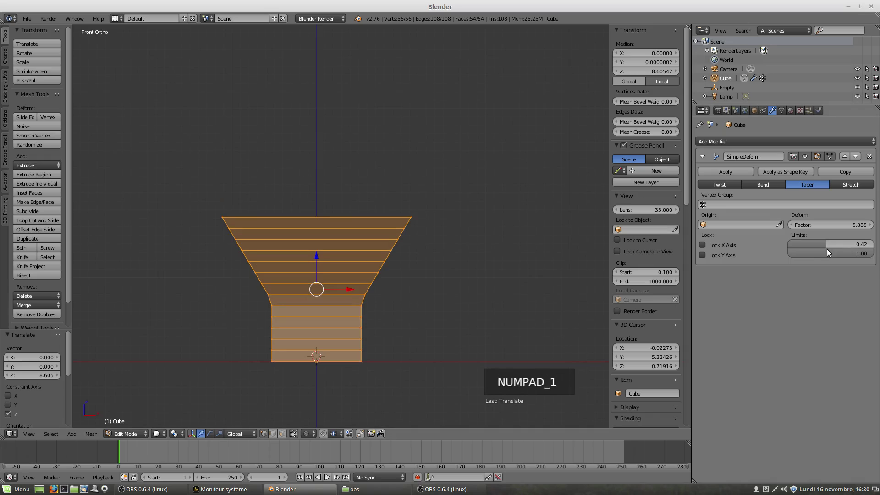
{"action": "left_click_drag", "start_coordinate": [830, 244], "coordinate": [834, 244]}
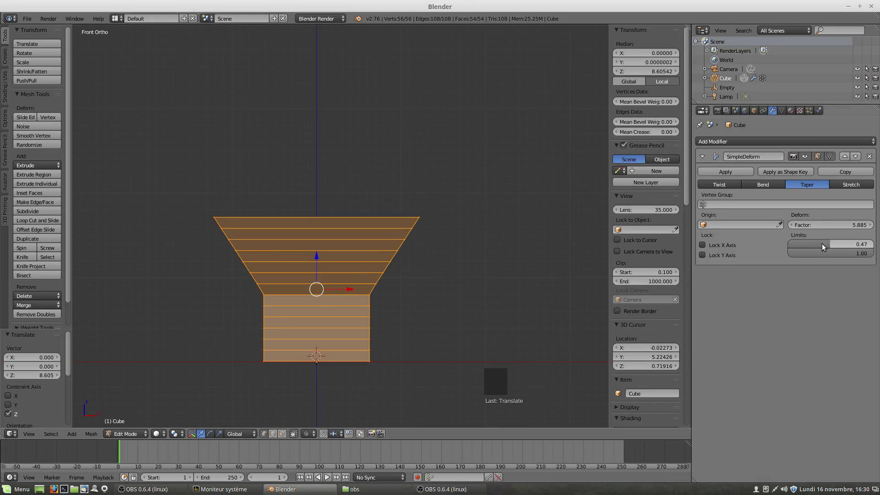
{"action": "left_click_drag", "start_coordinate": [824, 246], "coordinate": [809, 246]}
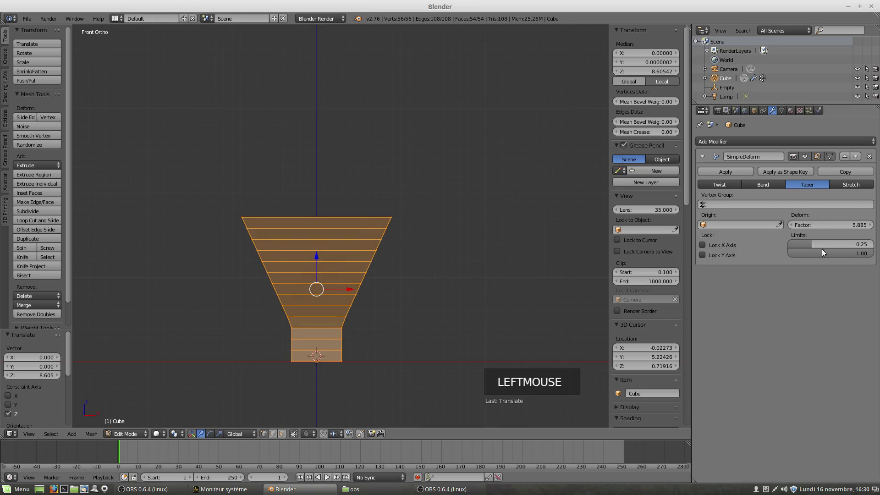
{"action": "left_click_drag", "start_coordinate": [865, 254], "coordinate": [854, 255]}
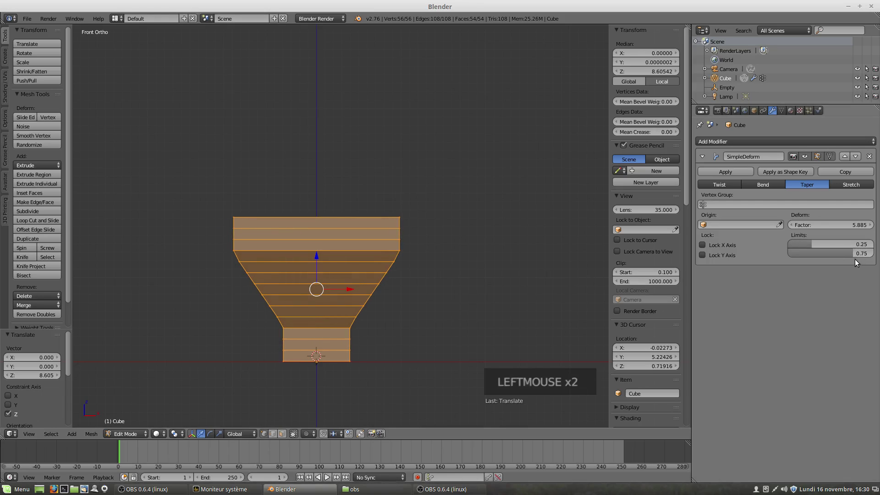
{"action": "left_click_drag", "start_coordinate": [854, 254], "coordinate": [807, 244]}
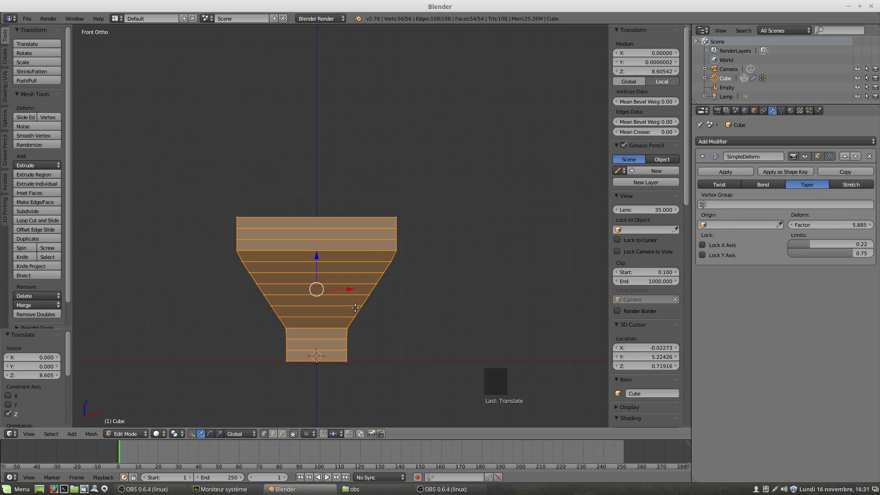
Add a Subdivision Surface modifier with 3 view subdivisions, fit the edit cage to it, and place it above Simple Deform.
{"action": "left_click", "coordinate": [729, 142]}
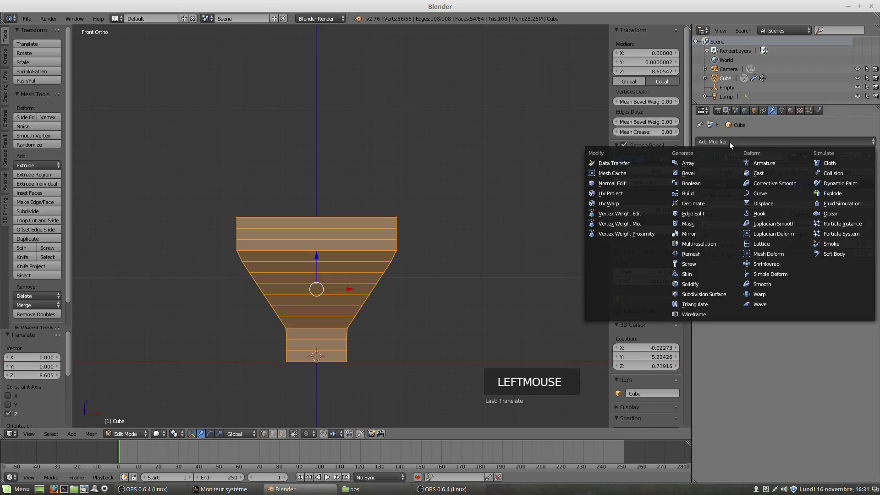
{"action": "left_click", "coordinate": [697, 294]}
{"action": "left_click", "coordinate": [781, 324]}
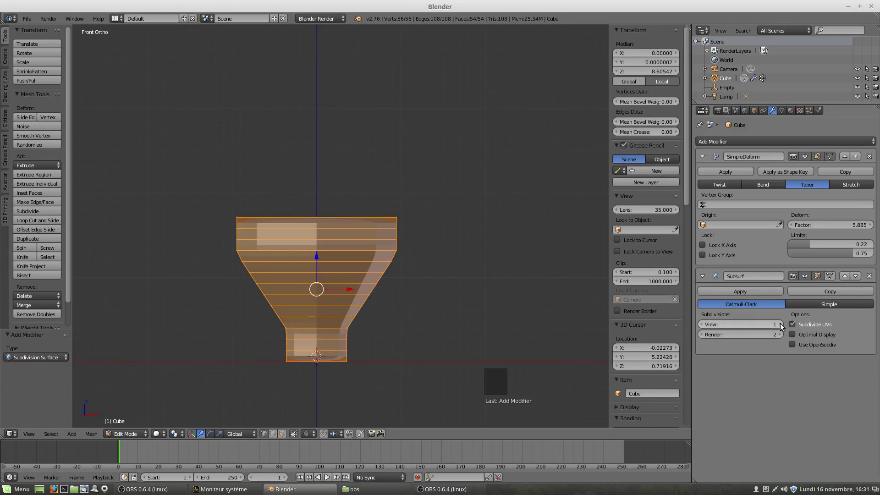
{"action": "left_click", "coordinate": [780, 324]}
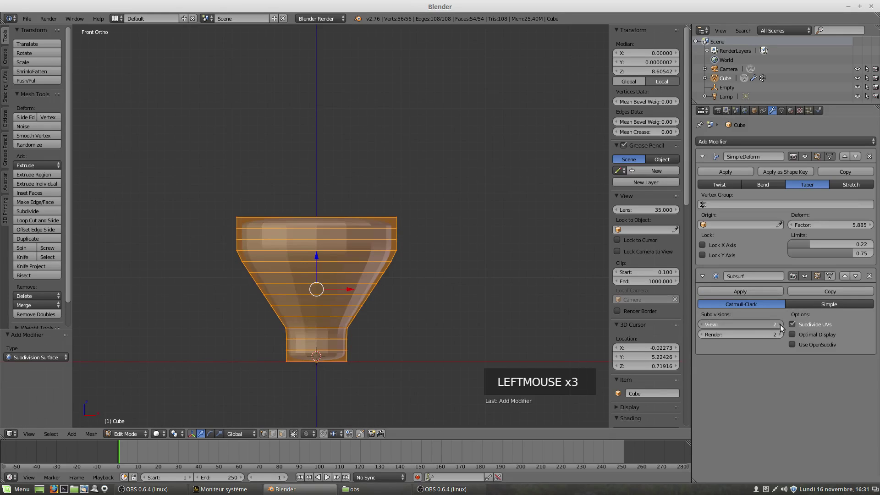
{"action": "left_click", "coordinate": [829, 276]}
{"action": "left_click", "coordinate": [844, 275]}
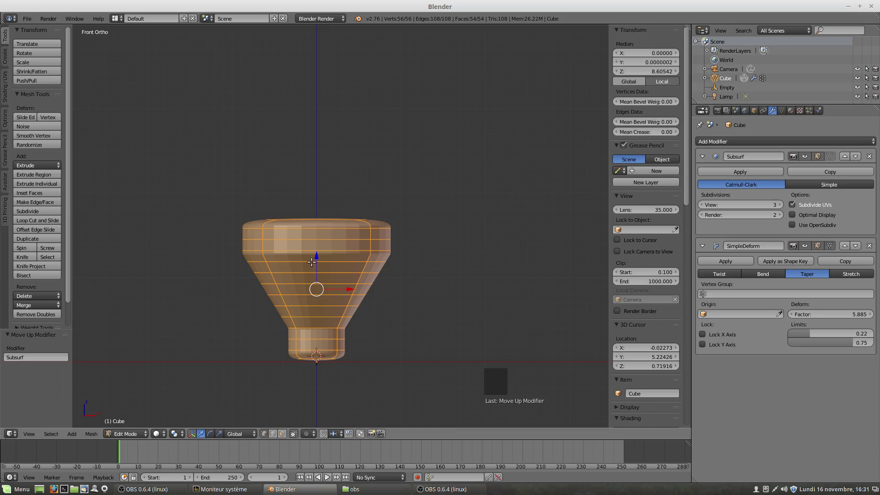
Apply smooth shading to the cube in Object Mode and return to Edit Mode.
{"action": "left_click", "coordinate": [111, 434]}
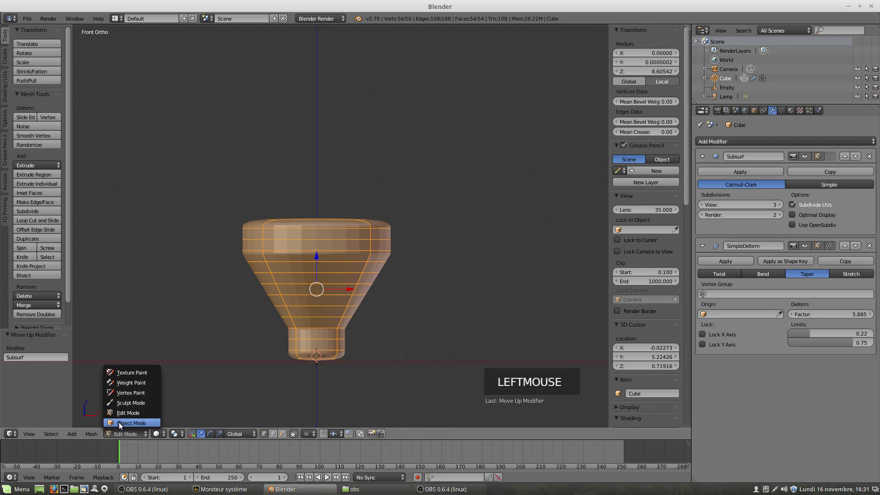
{"action": "left_click", "coordinate": [120, 423]}
{"action": "left_click", "coordinate": [26, 164]}
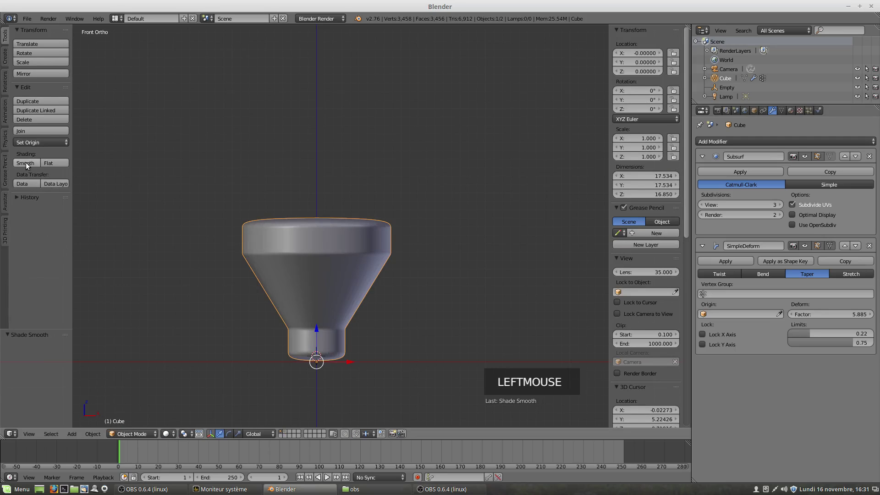
{"action": "left_click", "coordinate": [128, 433]}
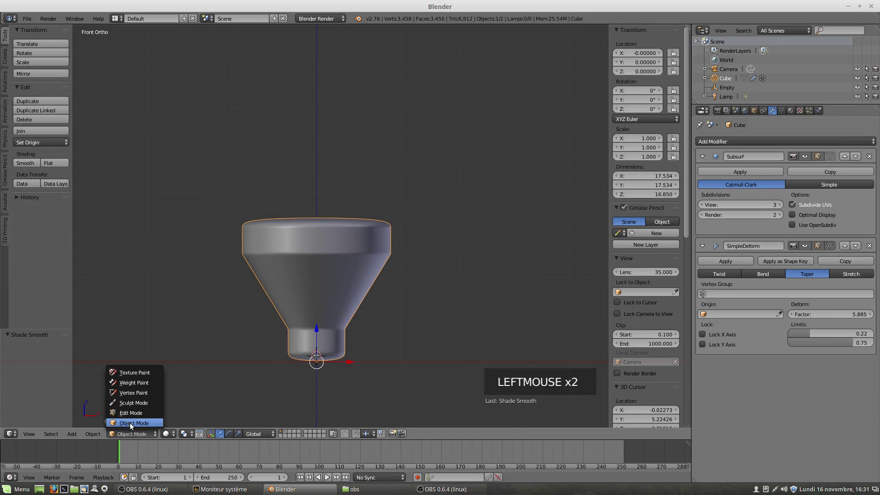
{"action": "left_click", "coordinate": [130, 412]}
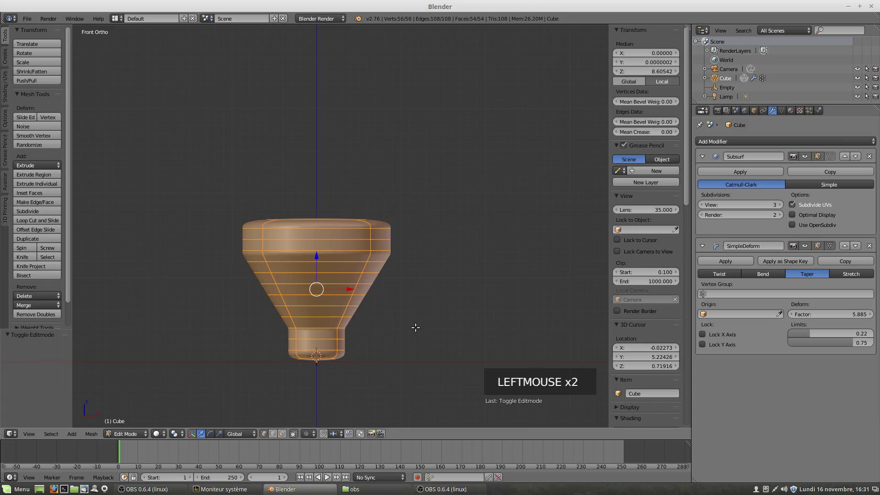
Reshape the taper with a lower limit of 0.00, an upper limit of 0.35 and a factor of 1.385.
{"action": "scroll", "coordinate": [416, 327], "scroll_direction": "up", "scroll_amount": 2}
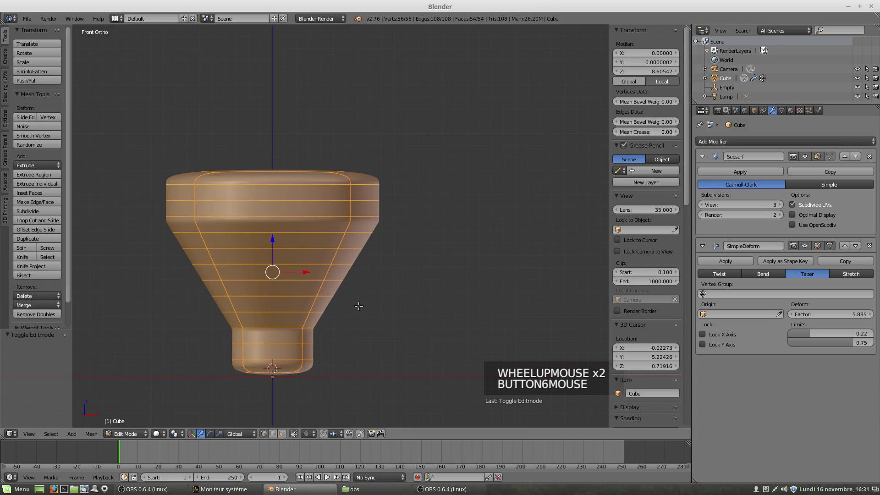
{"action": "middle_click_drag", "start_coordinate": [359, 304], "coordinate": [402, 289], "text": "shift"}
{"action": "scroll", "coordinate": [414, 306], "scroll_direction": "left", "scroll_amount": 1, "text": "shift"}
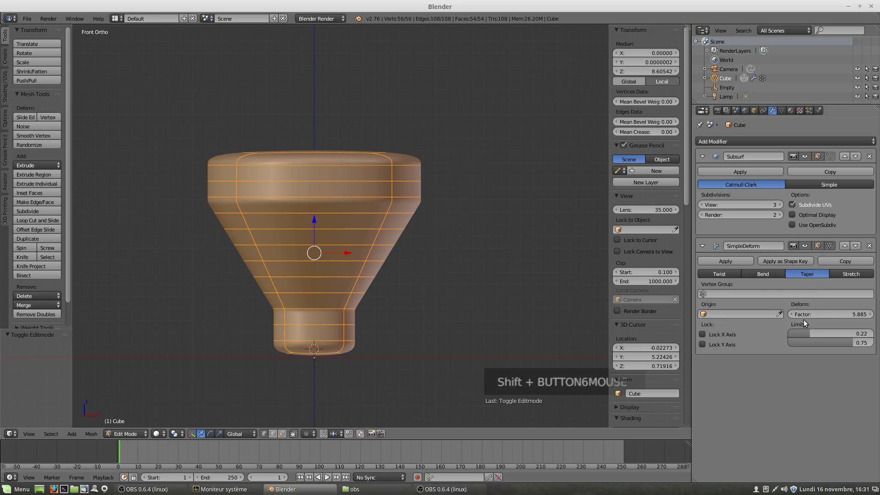
{"action": "left_click_drag", "start_coordinate": [807, 314], "coordinate": [790, 333]}
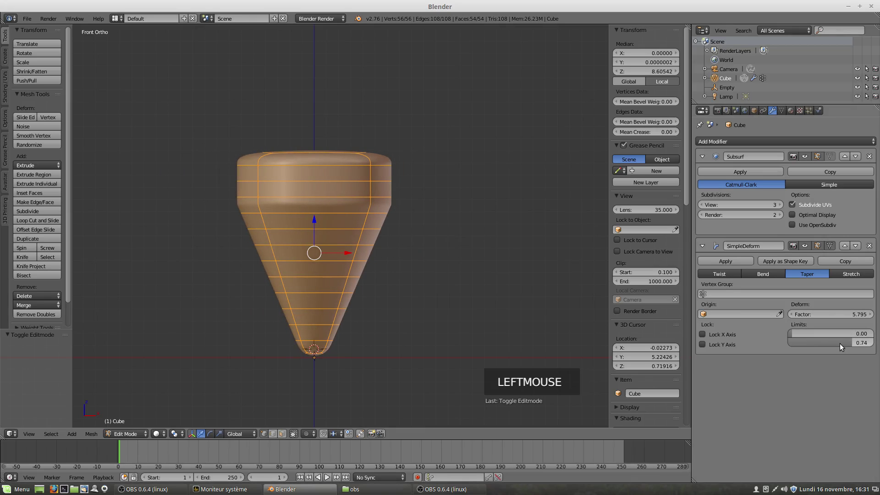
{"action": "left_click_drag", "start_coordinate": [851, 342], "coordinate": [818, 343]}
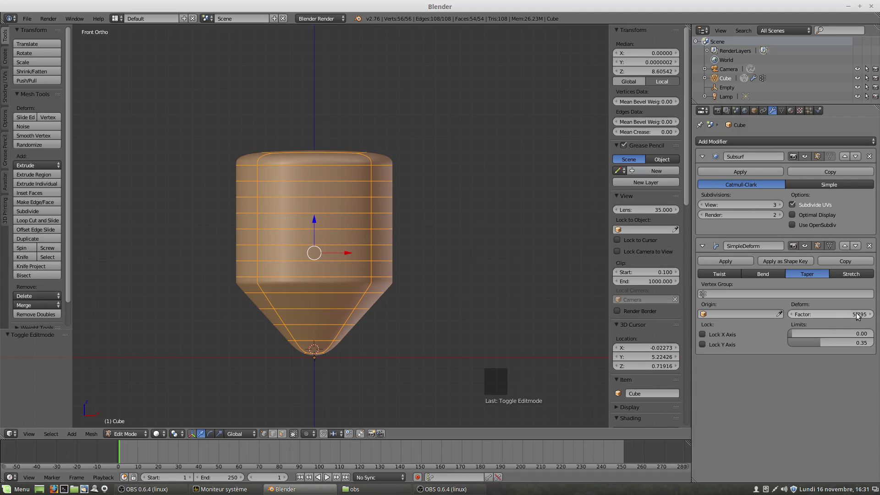
{"action": "left_click_drag", "start_coordinate": [831, 314], "coordinate": [793, 315]}
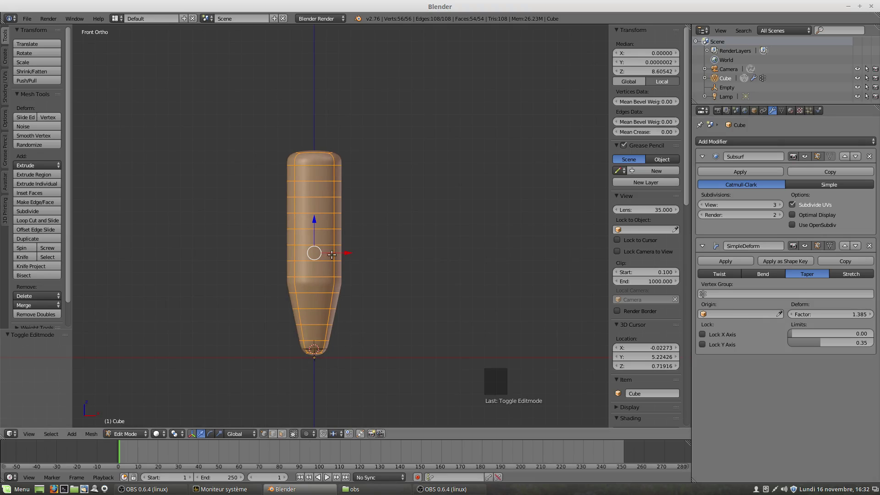
Move the whole mesh about 16.77 units down along Z, past its origin, and about 16.8 units back up.
{"action": "left_click_drag", "start_coordinate": [314, 221], "coordinate": [344, 422]}
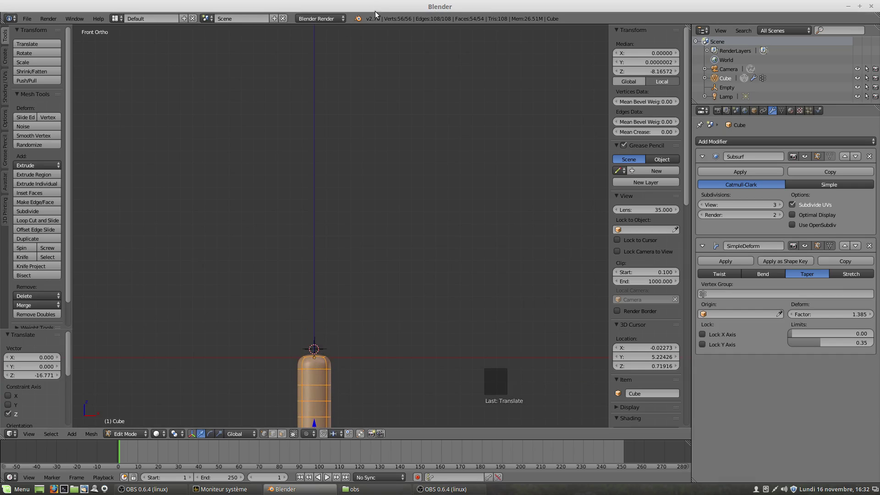
{"action": "scroll", "coordinate": [341, 115], "scroll_direction": "down", "scroll_amount": 5}
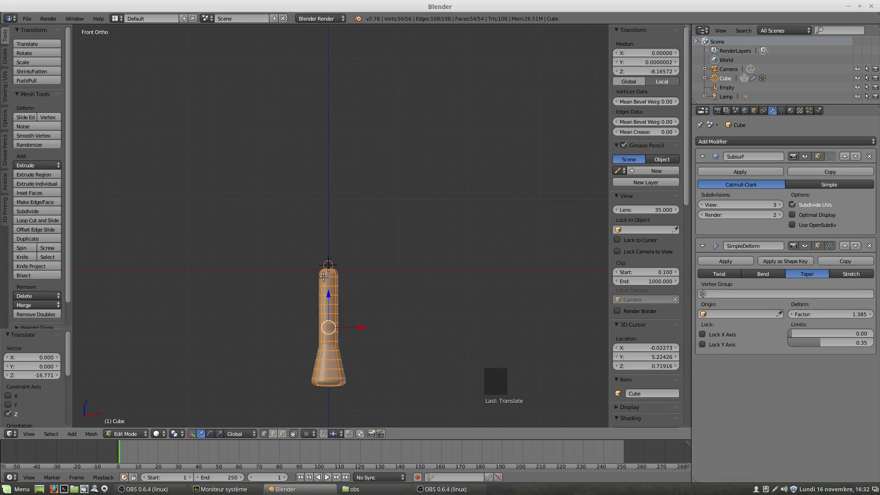
{"action": "left_click_drag", "start_coordinate": [328, 294], "coordinate": [339, 179]}
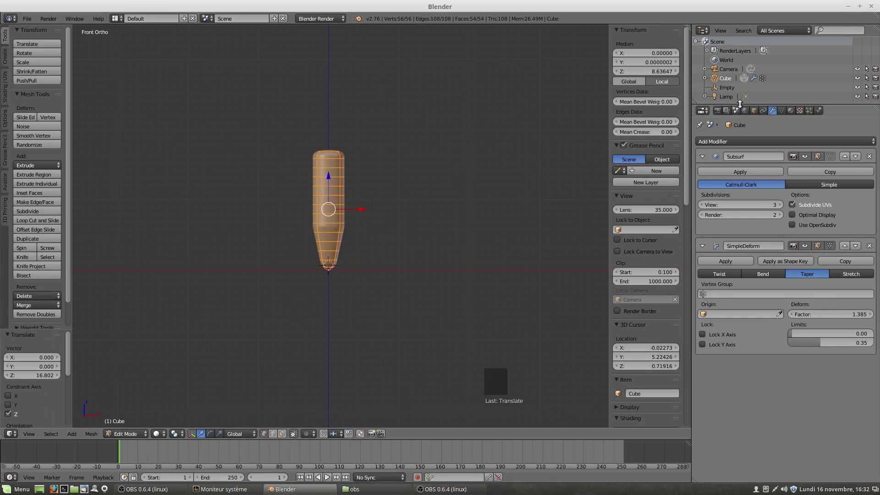
Use the Empty as the Simple Deform origin and raise the Empty along Z to about 12.29.
{"action": "left_click", "coordinate": [708, 315]}
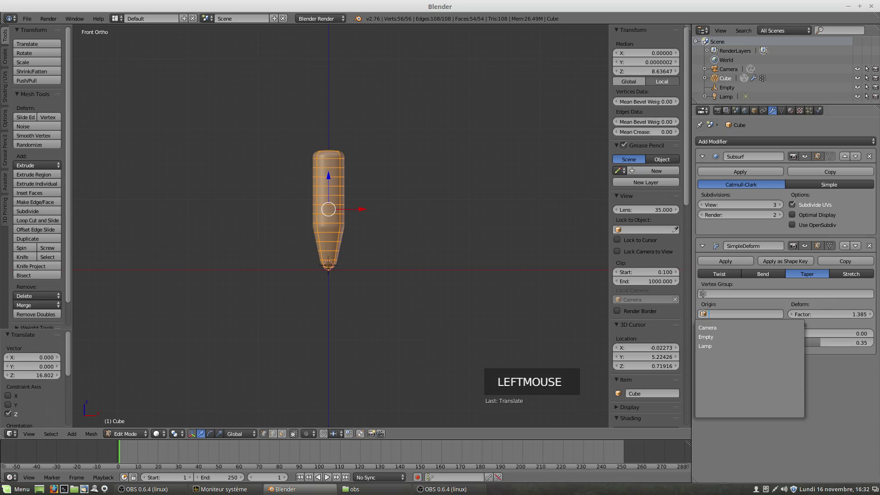
{"action": "left_click", "coordinate": [710, 338]}
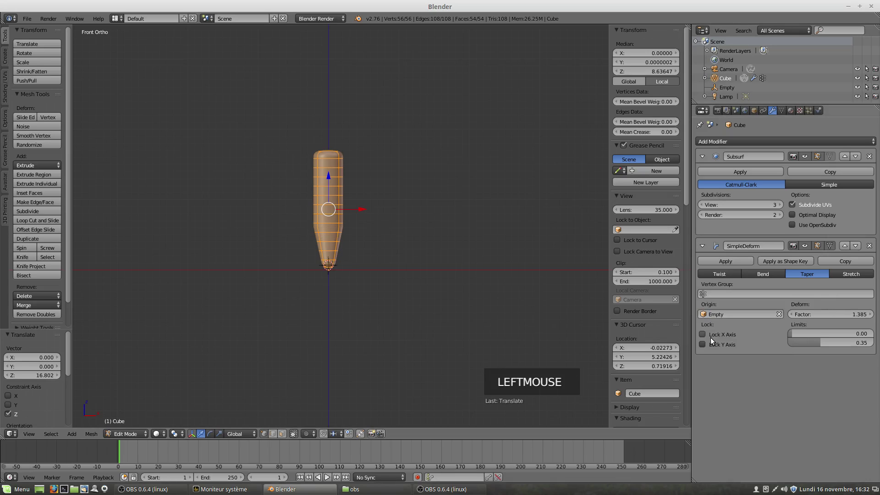
{"action": "left_click", "coordinate": [726, 87]}
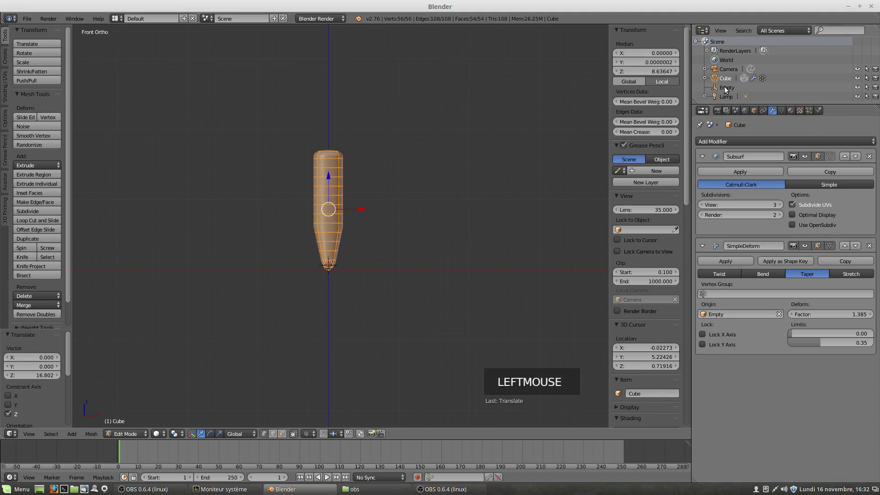
{"action": "left_click", "coordinate": [714, 87]}
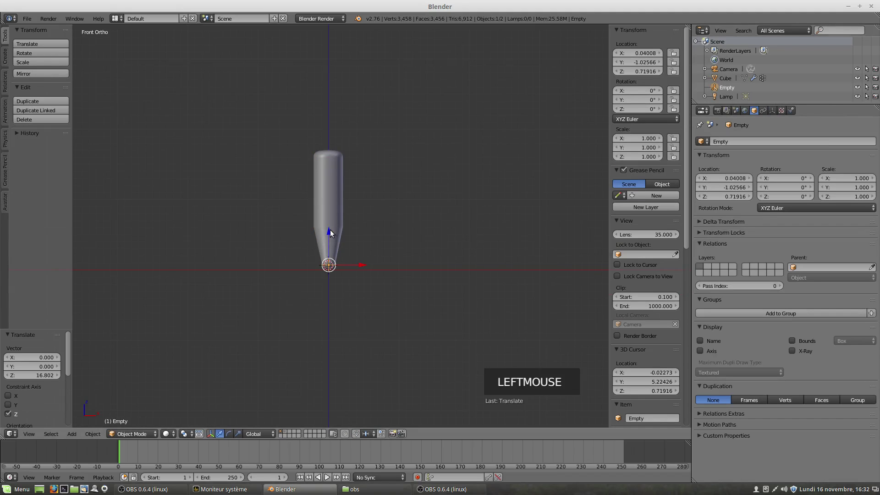
{"action": "left_click_drag", "start_coordinate": [330, 230], "coordinate": [359, 150]}
{"action": "scroll", "coordinate": [362, 226], "scroll_direction": "up", "scroll_amount": 2}
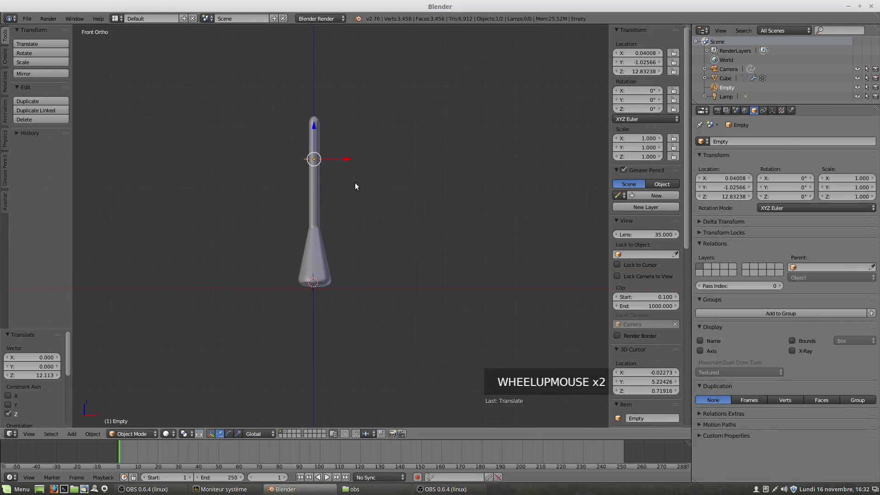
{"action": "left_click_drag", "start_coordinate": [314, 125], "coordinate": [315, 130]}
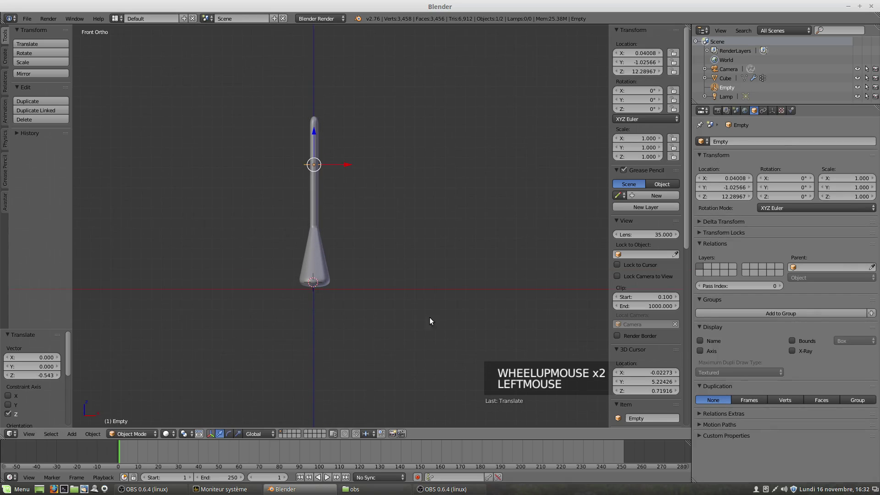
Set the cube's taper limits to 0.65 lower and 1.00 upper, and lower the Empty along Z to about 9.85.
{"action": "right_click", "coordinate": [320, 260]}
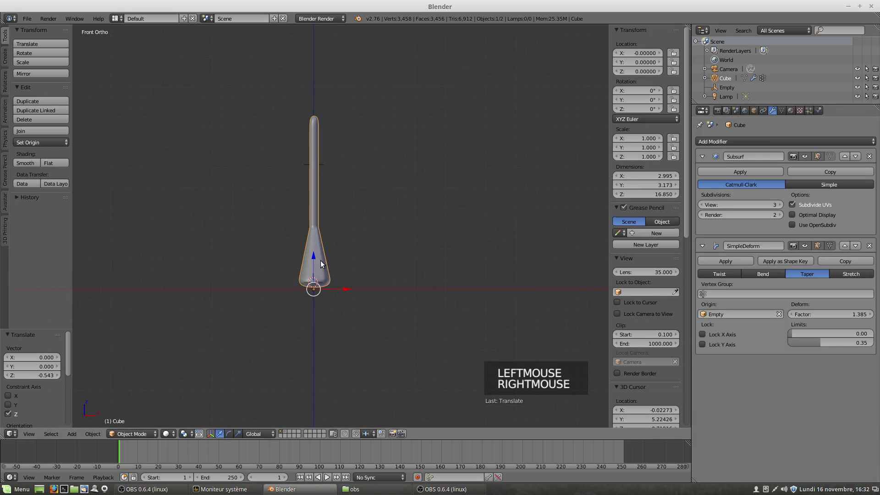
{"action": "left_click_drag", "start_coordinate": [817, 342], "coordinate": [868, 342]}
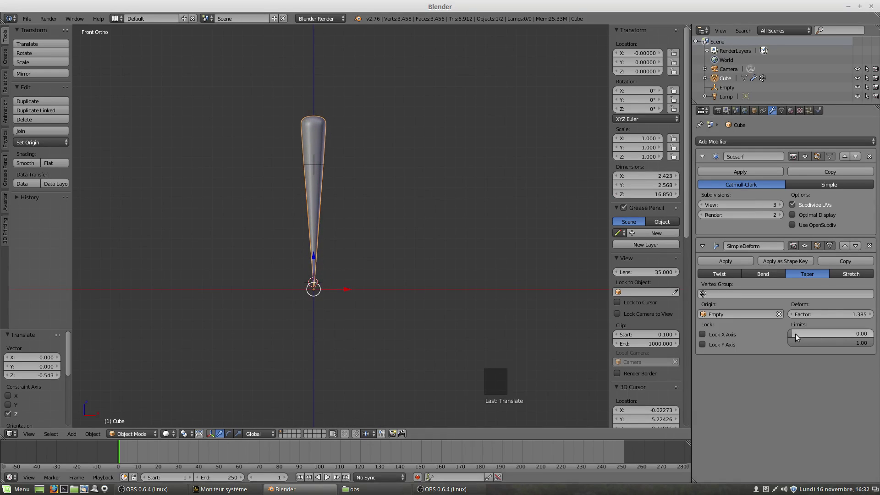
{"action": "left_click_drag", "start_coordinate": [795, 333], "coordinate": [844, 334]}
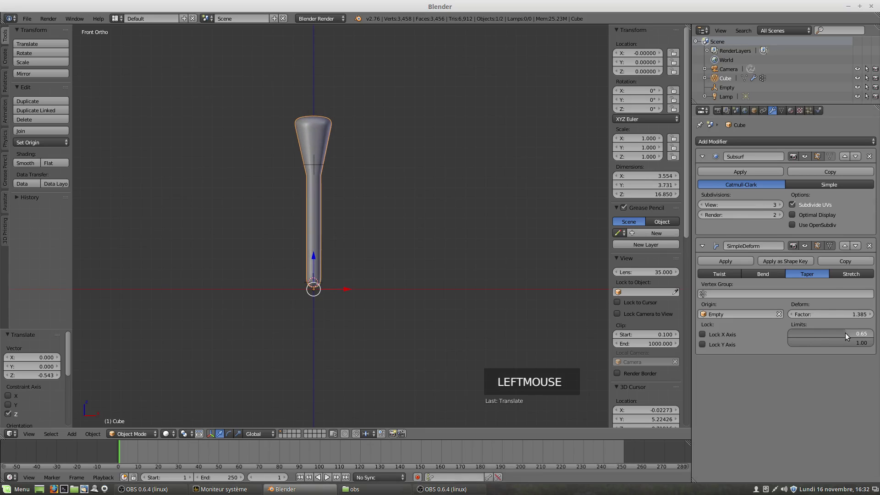
{"action": "left_click", "coordinate": [726, 87]}
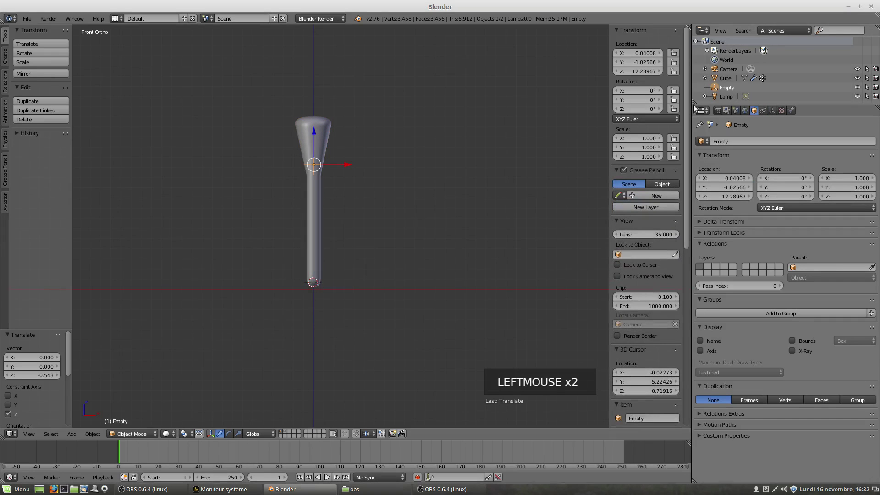
{"action": "left_click_drag", "start_coordinate": [314, 129], "coordinate": [335, 151]}
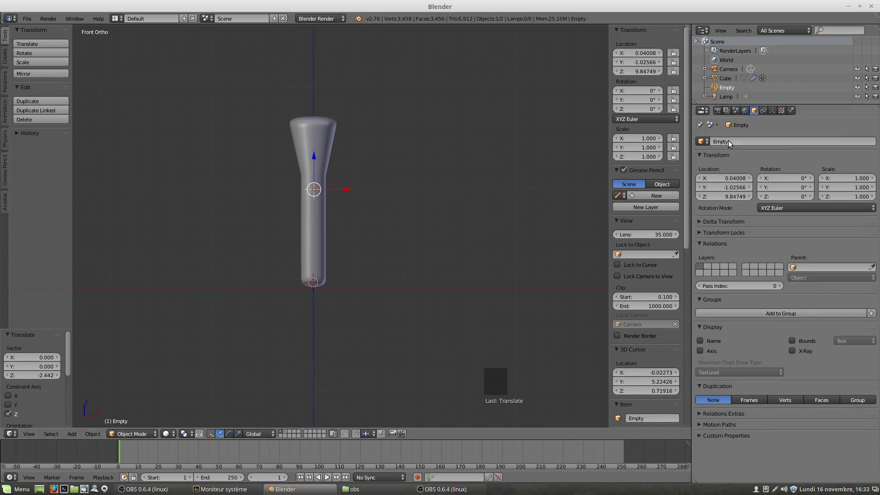
In Edit Mode, select a ring of faces below the cube's middle and scale it about 3.48 times in X and Y with proportional editing.
{"action": "right_click", "coordinate": [323, 250]}
{"action": "key", "text": "Tab"}
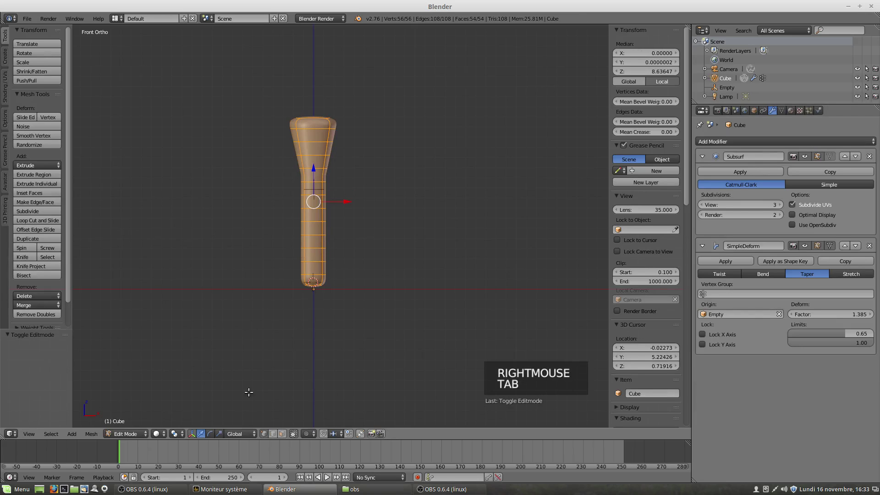
{"action": "left_click", "coordinate": [294, 434]}
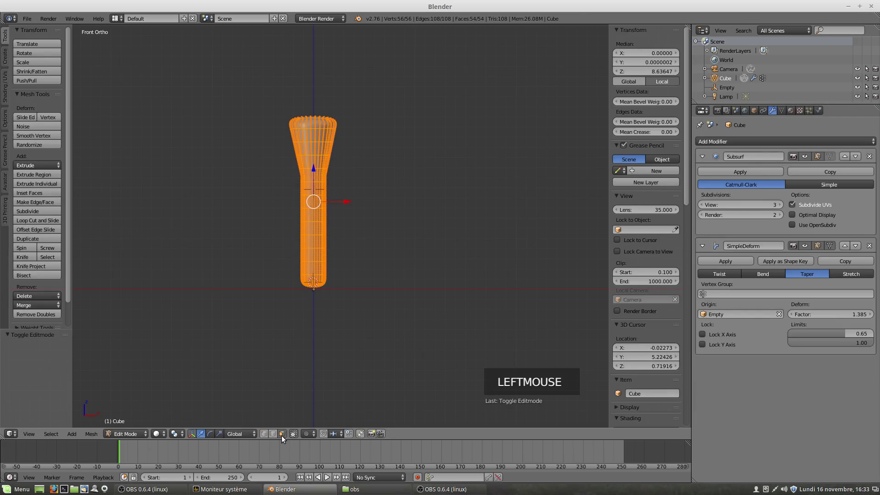
{"action": "right_click", "coordinate": [319, 229], "text": "alt"}
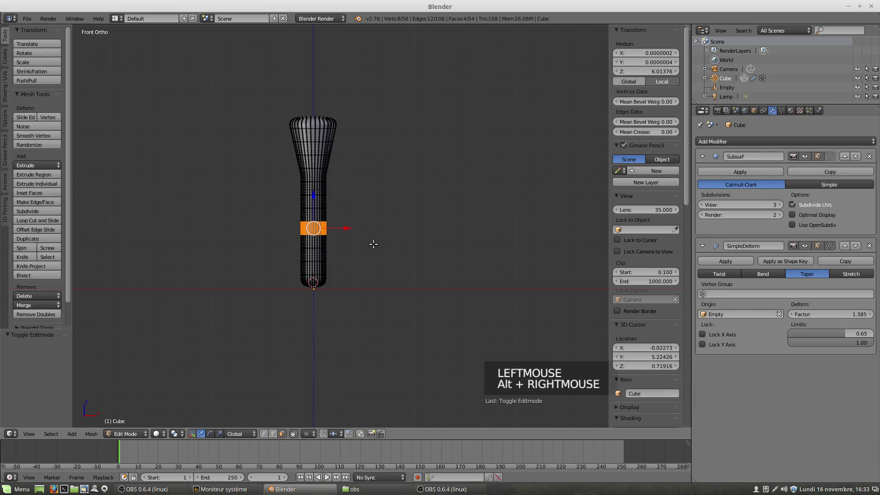
{"action": "left_click", "coordinate": [308, 433]}
{"action": "left_click", "coordinate": [324, 392]}
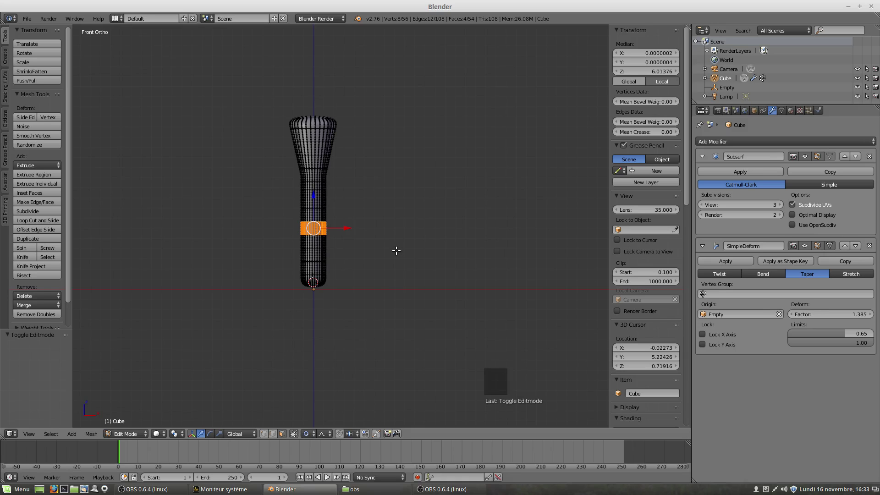
{"action": "key", "text": "s"}
{"action": "key", "text": "shift+z"}
{"action": "scroll", "coordinate": [412, 252], "scroll_direction": "down", "scroll_amount": 7}
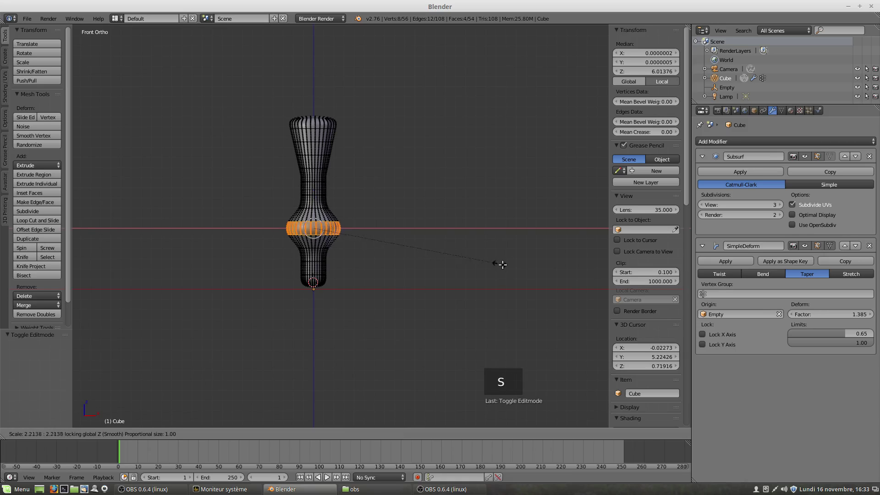
{"action": "scroll", "coordinate": [515, 270], "scroll_direction": "down", "scroll_amount": 8}
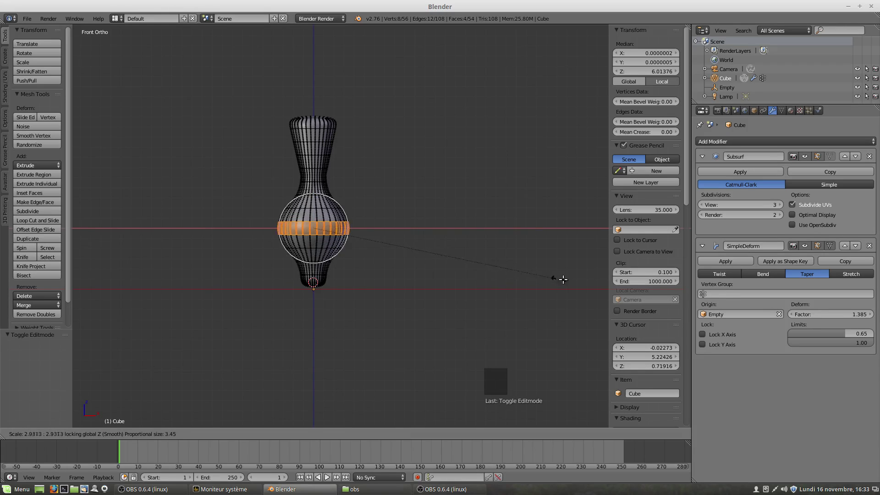
{"action": "left_click", "coordinate": [604, 286]}
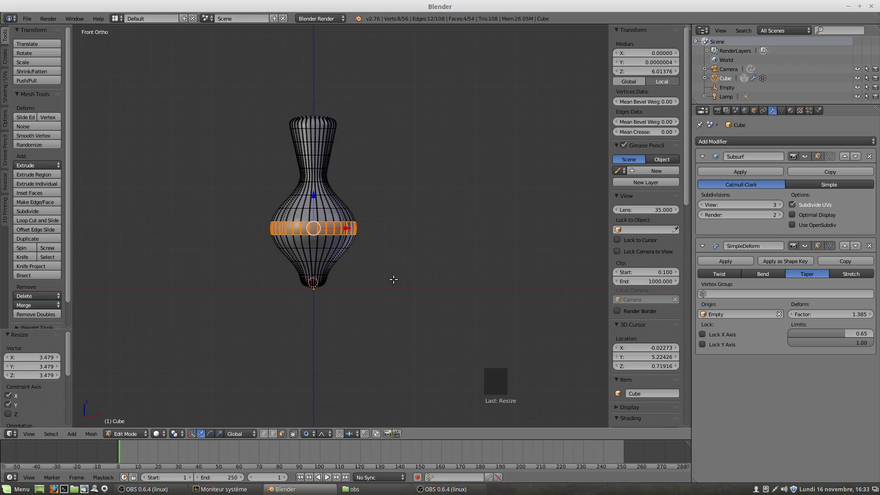
Shift the Empty along Y to about 4.03 and back to about 2.39 to shear the tapered neck.
{"action": "scroll", "coordinate": [393, 279], "scroll_direction": "up", "scroll_amount": 2}
{"action": "middle_click_drag", "start_coordinate": [393, 279], "coordinate": [362, 281]}
{"action": "scroll", "coordinate": [293, 297], "scroll_direction": "down", "scroll_amount": 2}
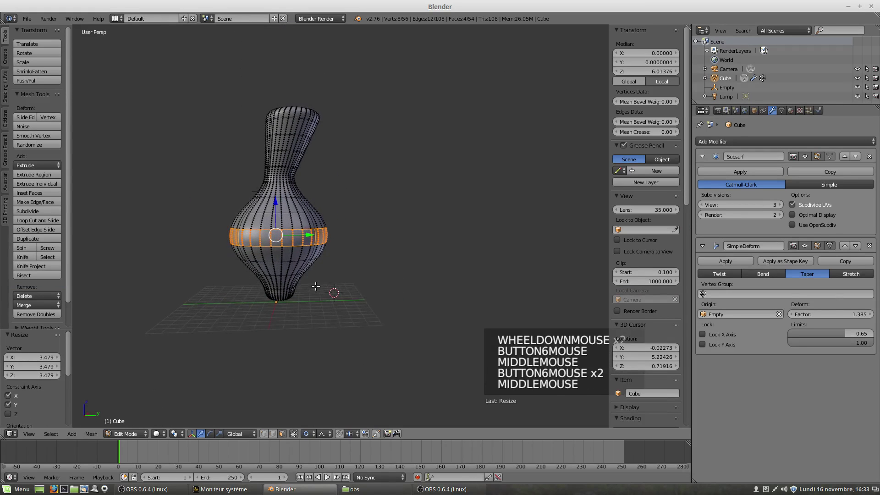
{"action": "left_click", "coordinate": [727, 88]}
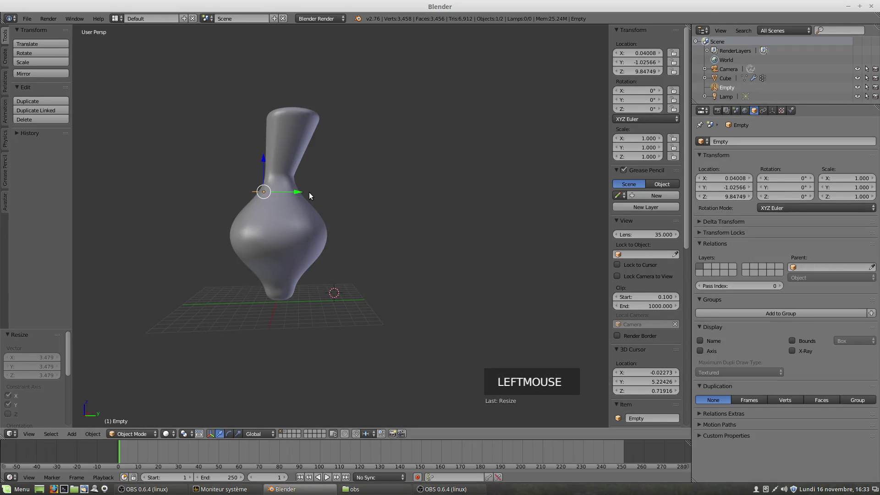
{"action": "left_click_drag", "start_coordinate": [298, 192], "coordinate": [359, 194]}
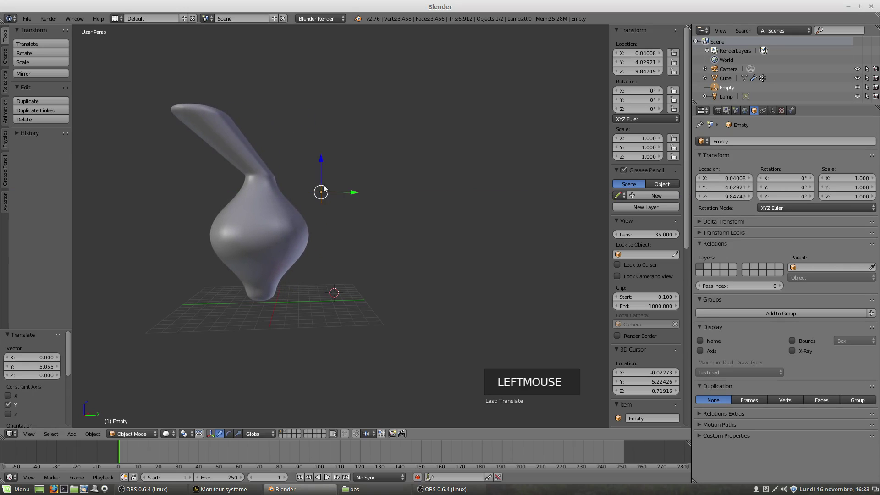
{"action": "left_click", "coordinate": [352, 189]}
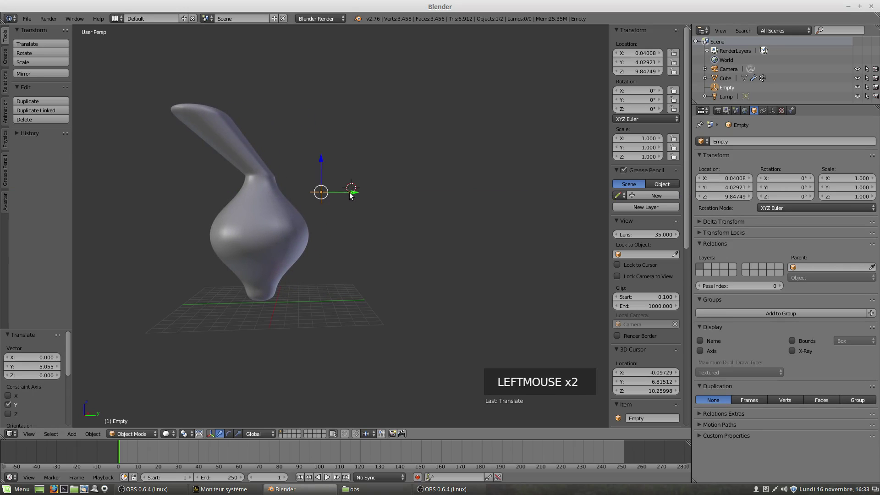
{"action": "left_click_drag", "start_coordinate": [354, 195], "coordinate": [333, 195]}
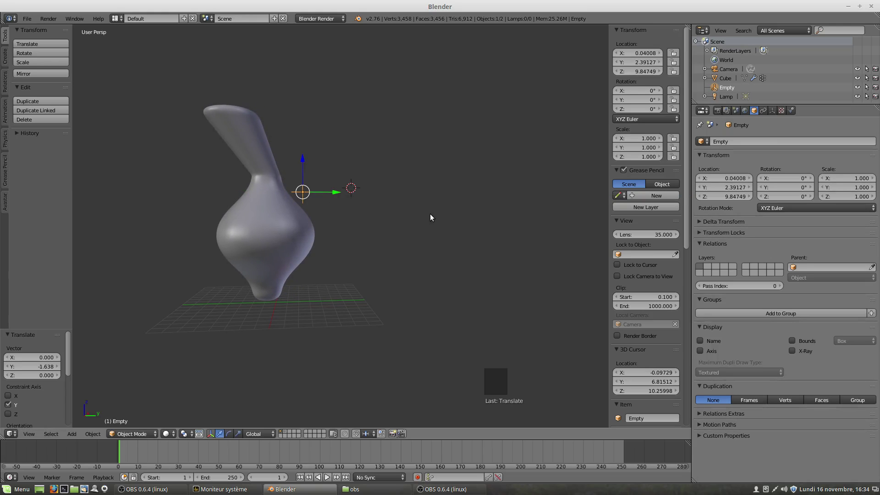
Rotate the Empty to about -4.03° around X in the right view.
{"action": "key", "text": "KP_3"}
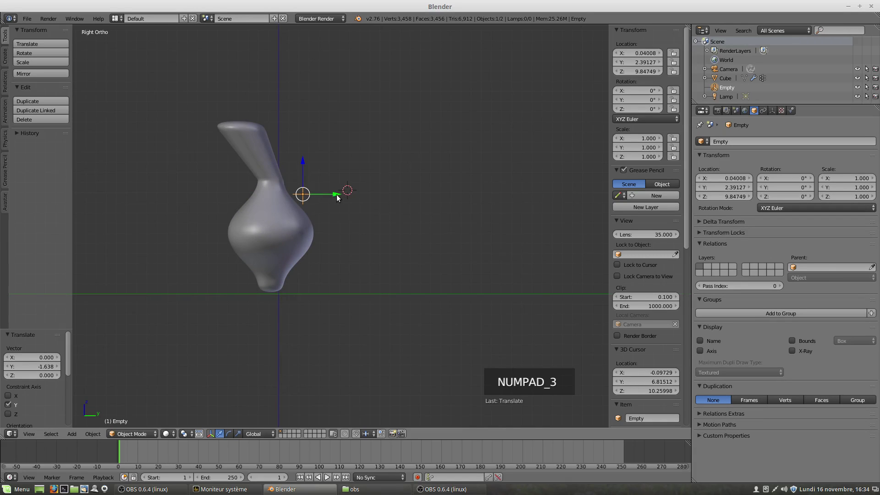
{"action": "key", "text": "r"}
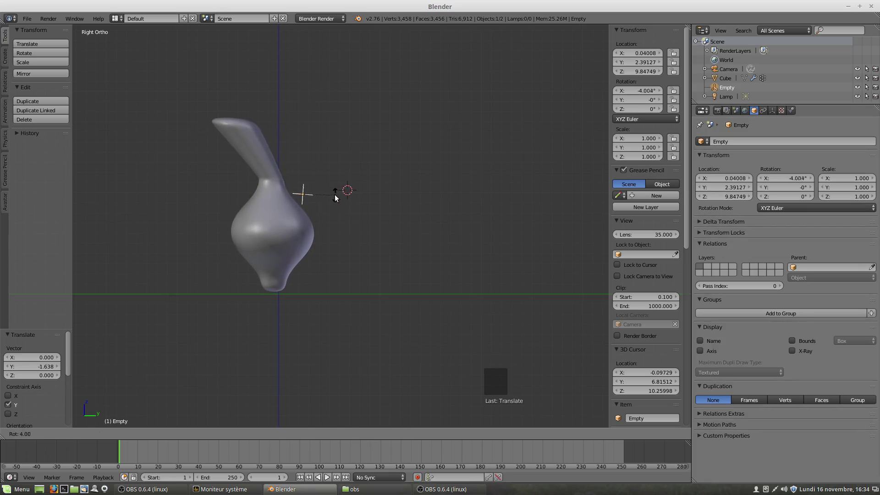
{"action": "left_click", "coordinate": [337, 198]}
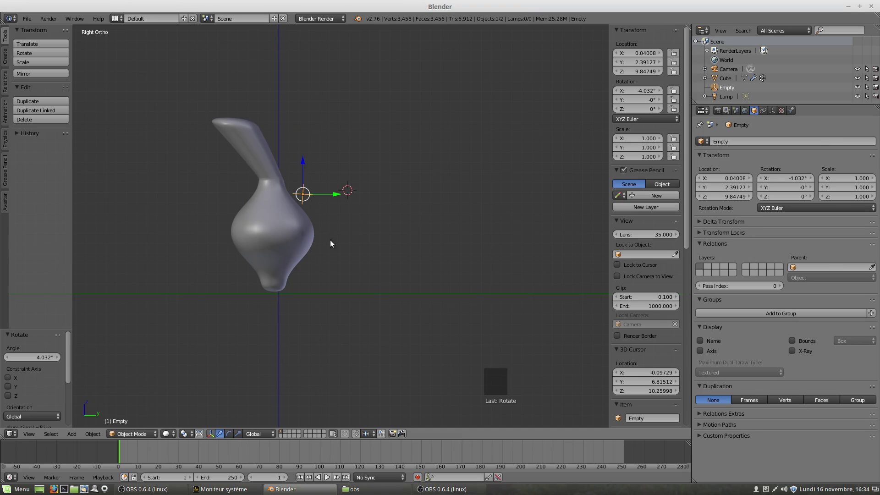
Move the Empty along Y to about -4.62 and try rotating it there.
{"action": "left_click_drag", "start_coordinate": [335, 196], "coordinate": [263, 183]}
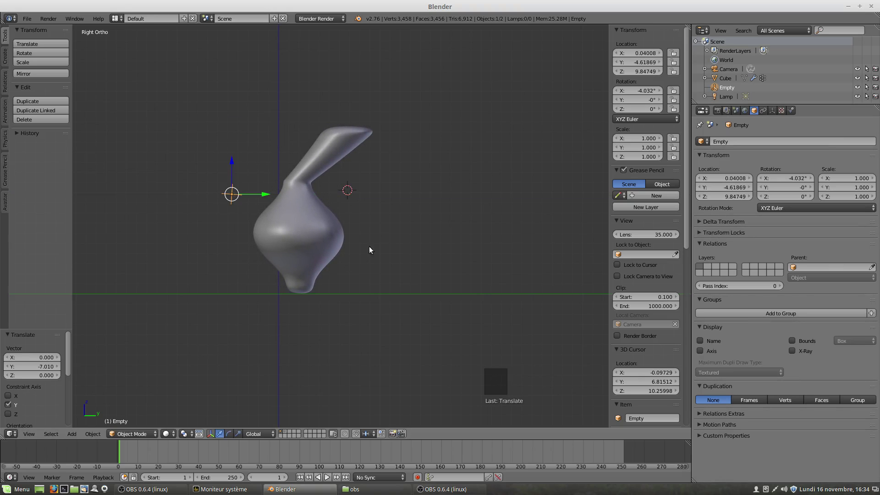
{"action": "key", "text": "r"}
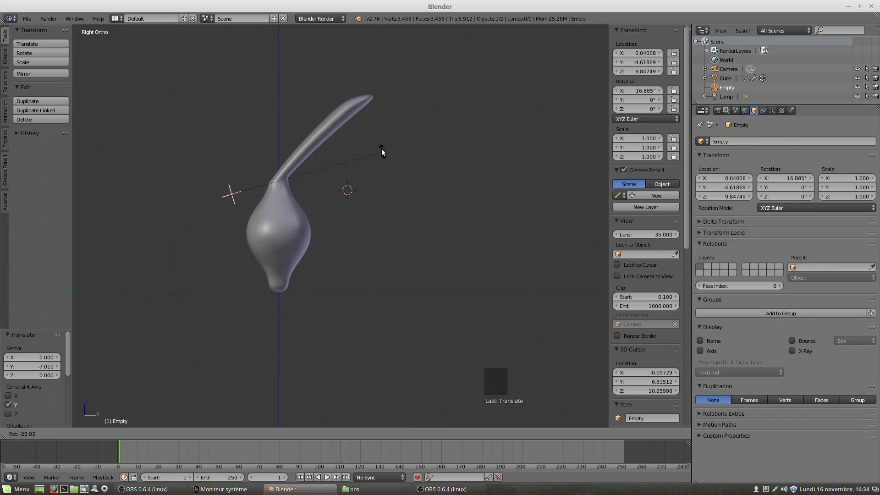
{"action": "right_click", "coordinate": [391, 192]}
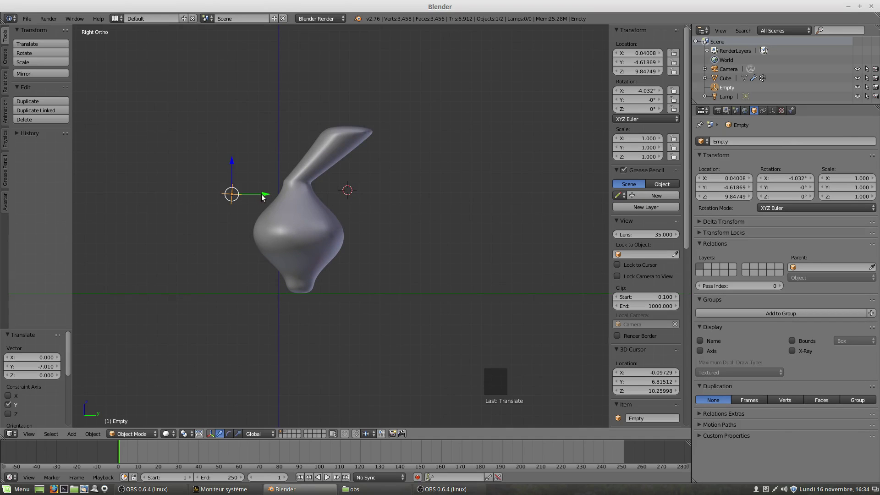
Move the Empty along Y to about -0.55 and scale it up about 3.32 times.
{"action": "left_click_drag", "start_coordinate": [262, 197], "coordinate": [306, 193]}
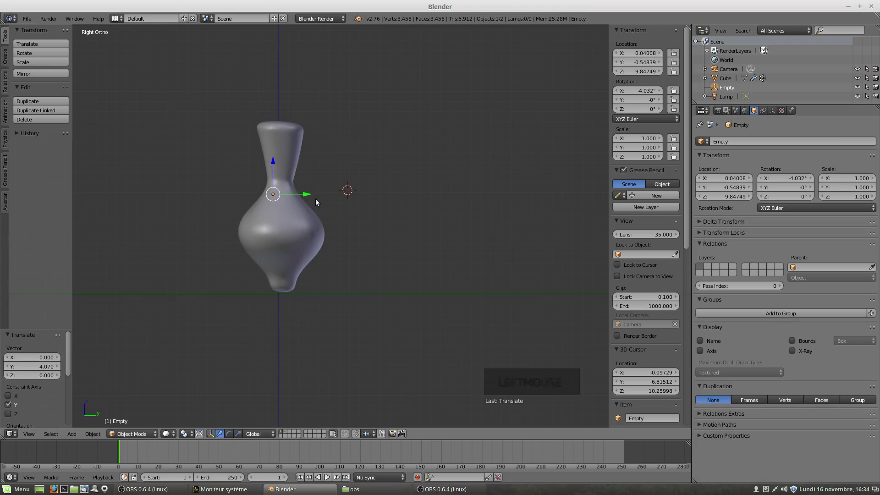
{"action": "key", "text": "s"}
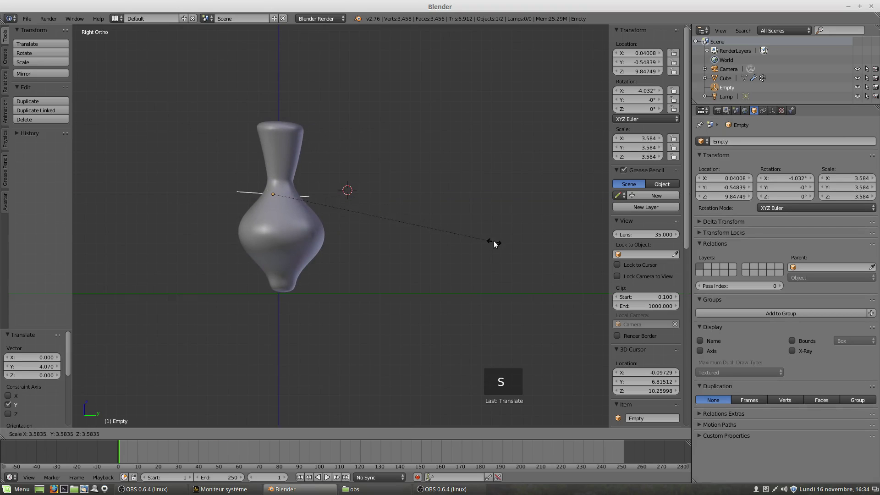
{"action": "left_click", "coordinate": [480, 234]}
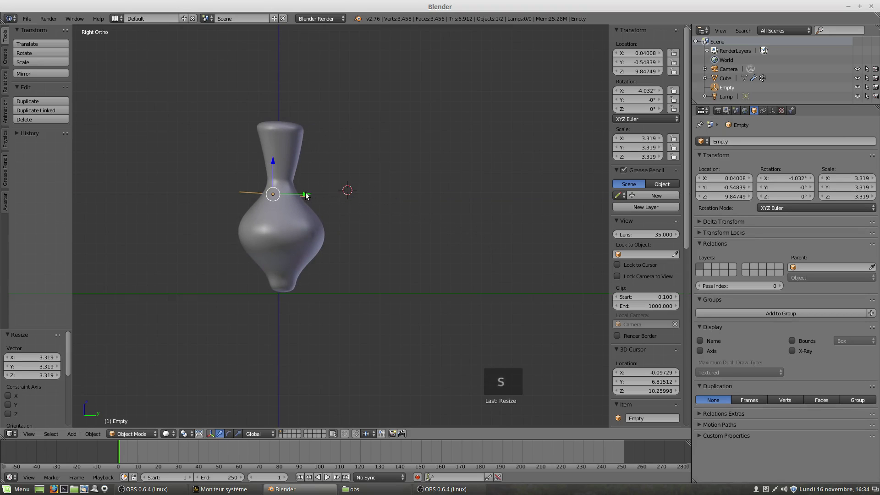
Move the Empty along Y to about 2.07 and rotate it to about -0.04° around X.
{"action": "left_click_drag", "start_coordinate": [306, 196], "coordinate": [332, 197]}
{"action": "key", "text": "r"}
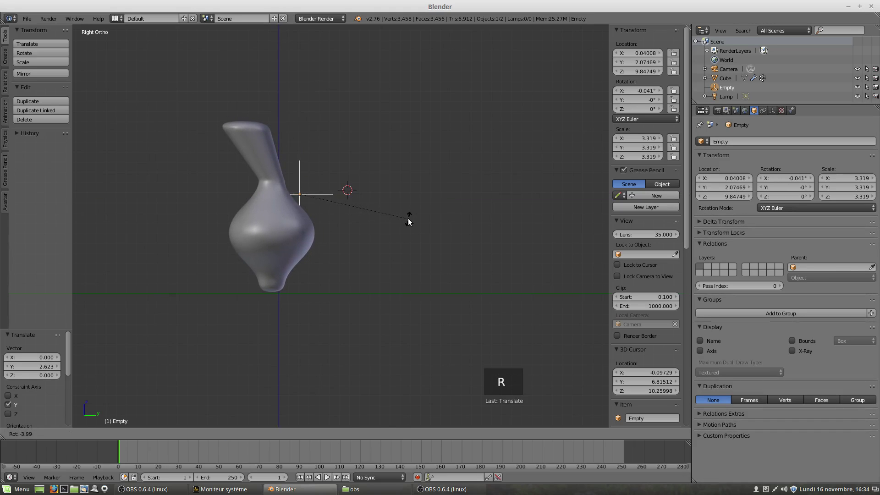
{"action": "left_click", "coordinate": [408, 218]}
Shift the Empty along Y to about -2.58 and back to about 2.48, then scale it up about 1.18 times.
{"action": "left_click_drag", "start_coordinate": [335, 197], "coordinate": [290, 196]}
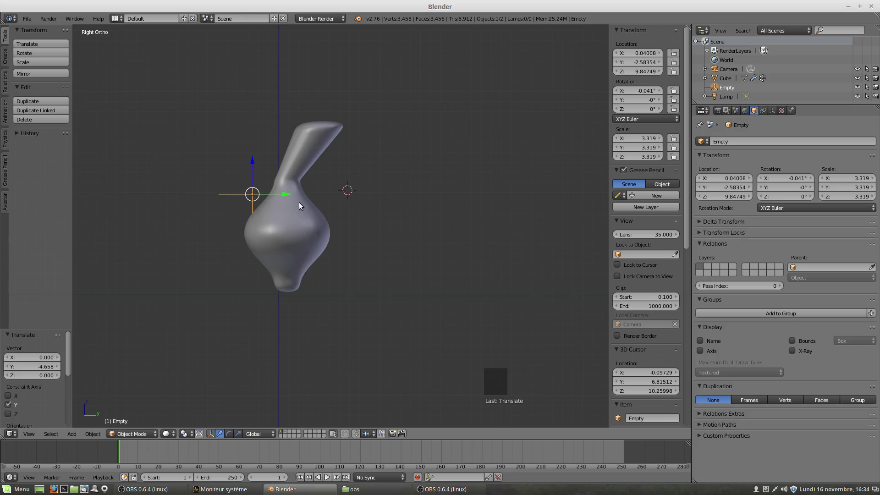
{"action": "left_click_drag", "start_coordinate": [280, 194], "coordinate": [332, 198]}
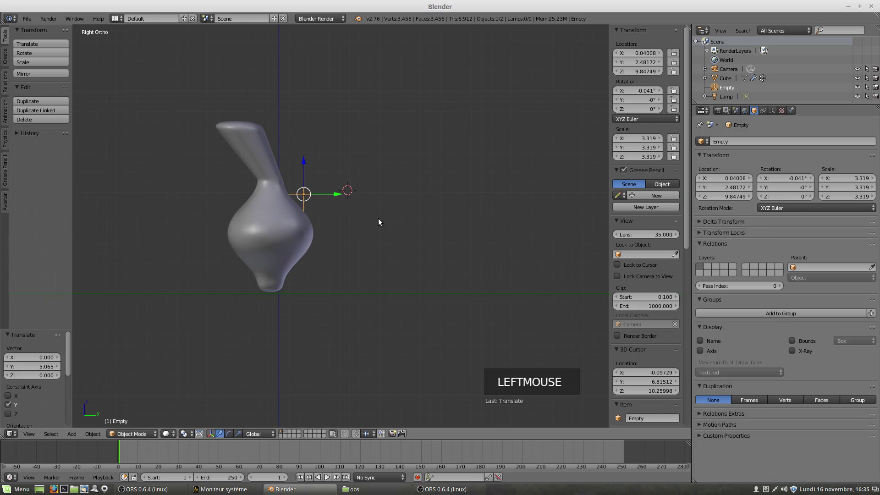
{"action": "key", "text": "s"}
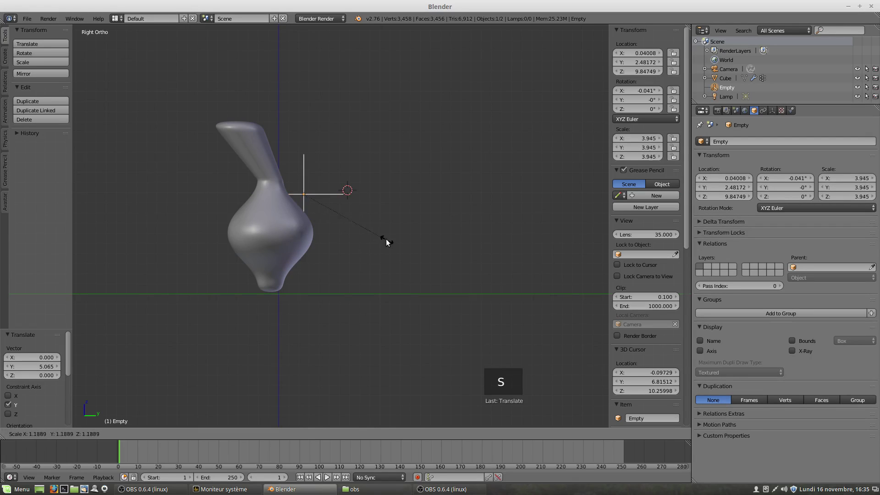
{"action": "left_click", "coordinate": [385, 239]}
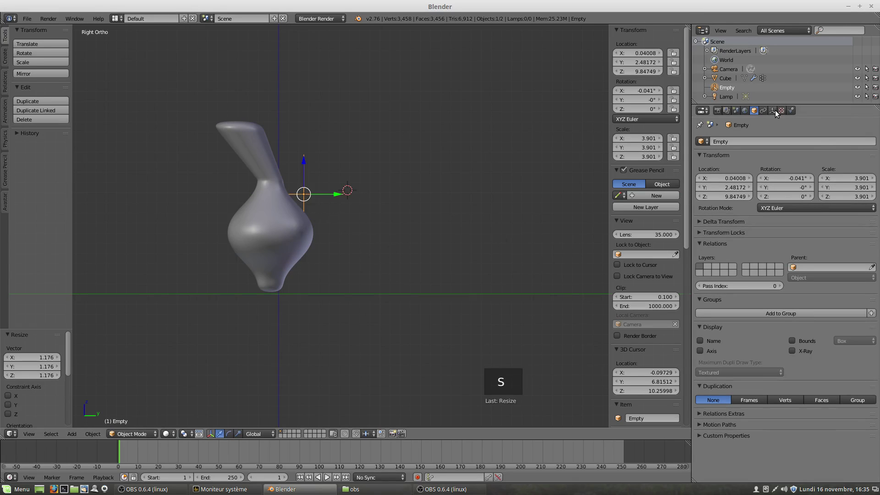
Select the vase and raise its Simple Deform taper factor to about 2.785.
{"action": "right_click", "coordinate": [283, 221]}
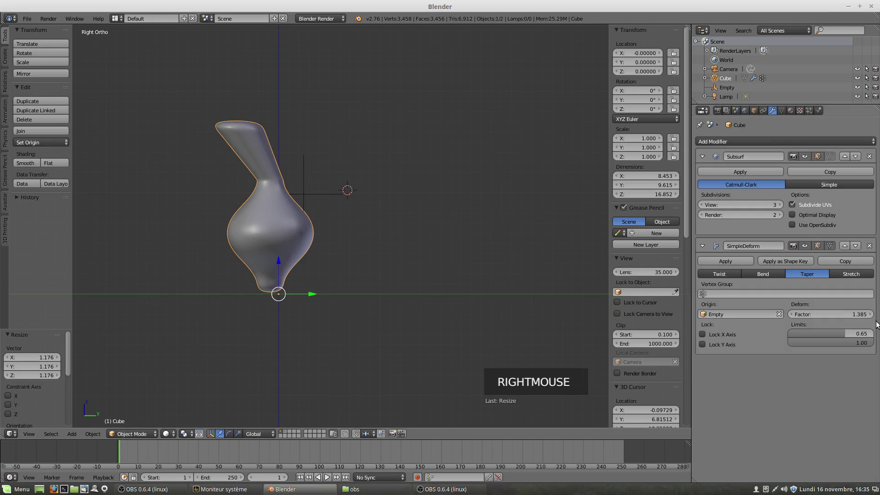
{"action": "left_click_drag", "start_coordinate": [848, 315], "coordinate": [874, 314]}
{"action": "mouse_move", "coordinate": [830, 314]}
{"action": "left_mouse_down"}
{"action": "mouse_move", "coordinate": [790, 314]}
{"action": "mouse_move", "coordinate": [846, 318]}
{"action": "left_mouse_up"}
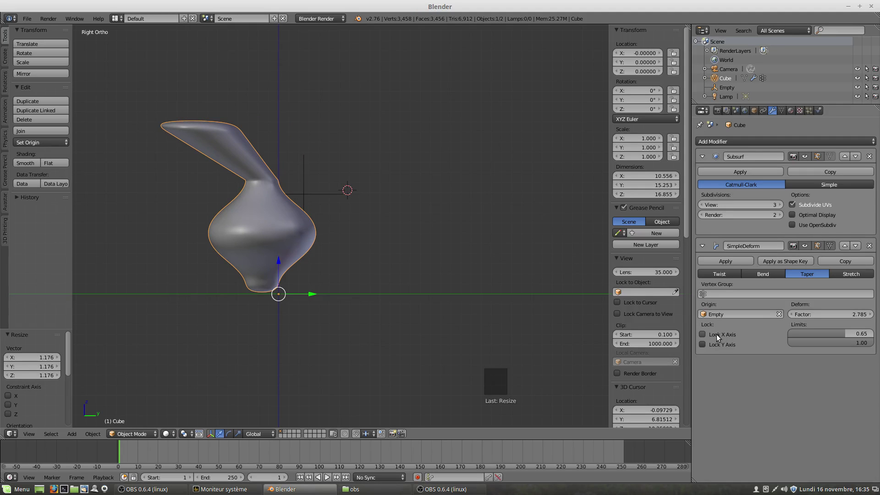
Try locking the taper's X axis, then lock only the Y axis and inspect the vase from several angles.
{"action": "left_click", "coordinate": [702, 334]}
{"action": "middle_click_drag", "start_coordinate": [394, 281], "coordinate": [282, 291]}
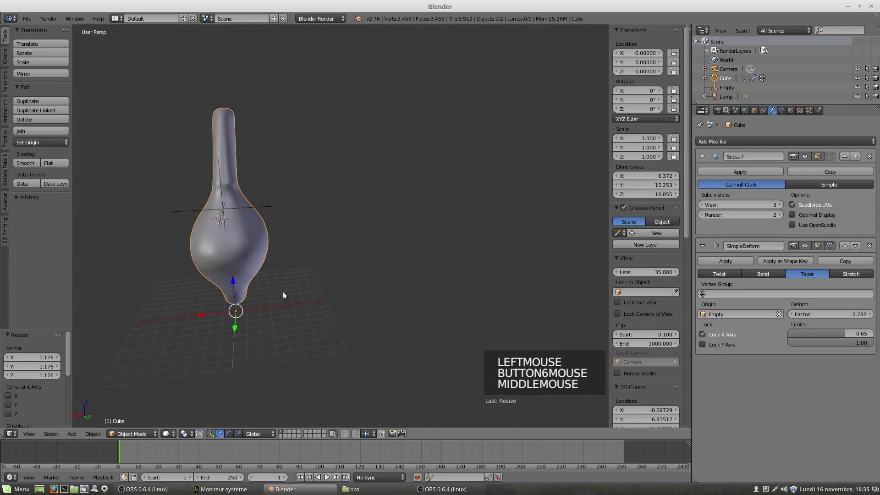
{"action": "left_click", "coordinate": [701, 343]}
{"action": "left_click", "coordinate": [702, 334]}
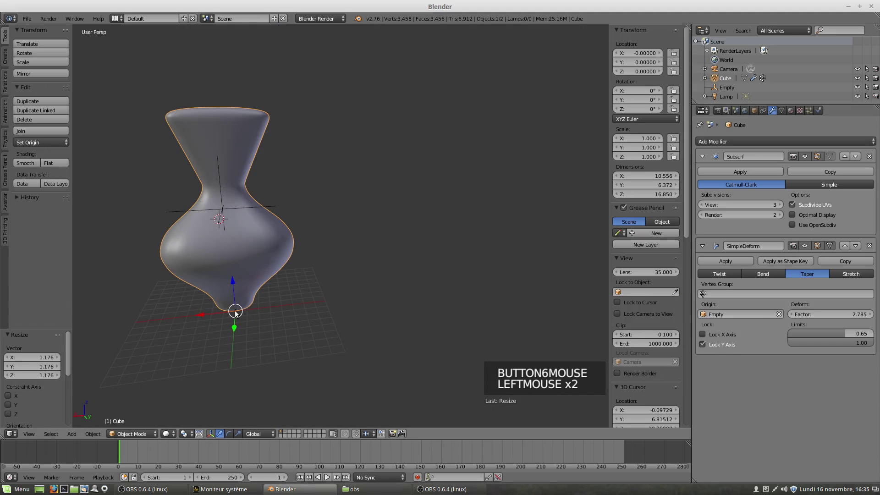
{"action": "middle_click_drag", "start_coordinate": [235, 313], "coordinate": [309, 314]}
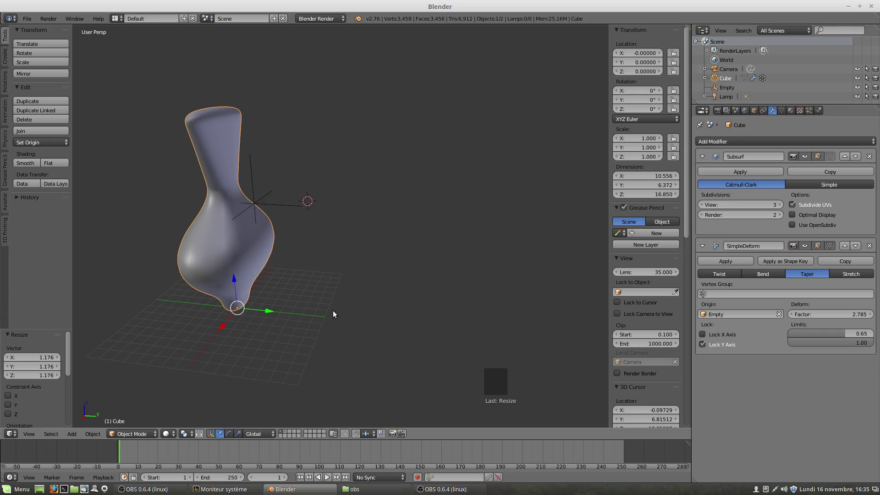
{"action": "middle_click_drag", "start_coordinate": [332, 310], "coordinate": [362, 290]}
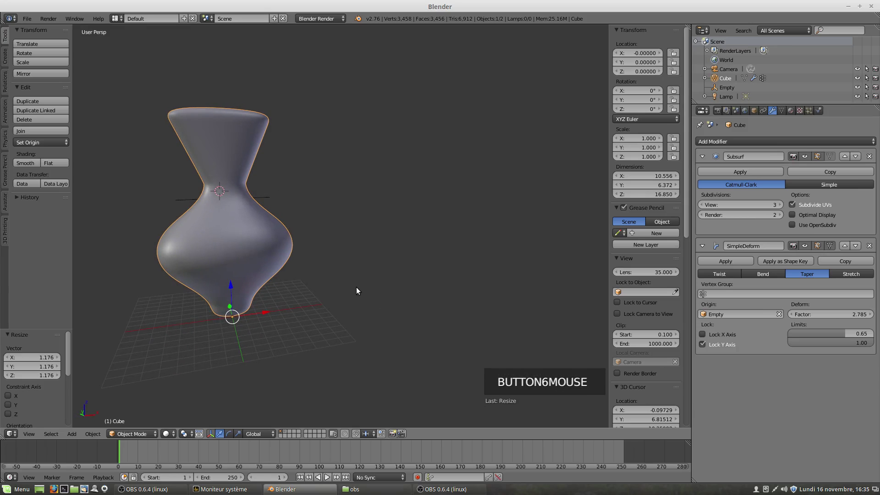
Switch Simple Deform to Stretch with no origin object, a lower limit of 0.00 and a factor of about 0.035.
{"action": "left_click", "coordinate": [851, 274]}
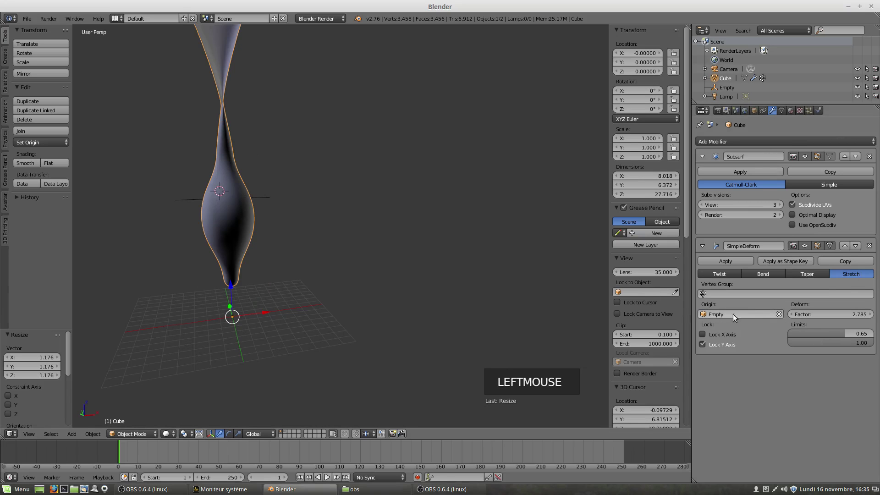
{"action": "left_click", "coordinate": [781, 314]}
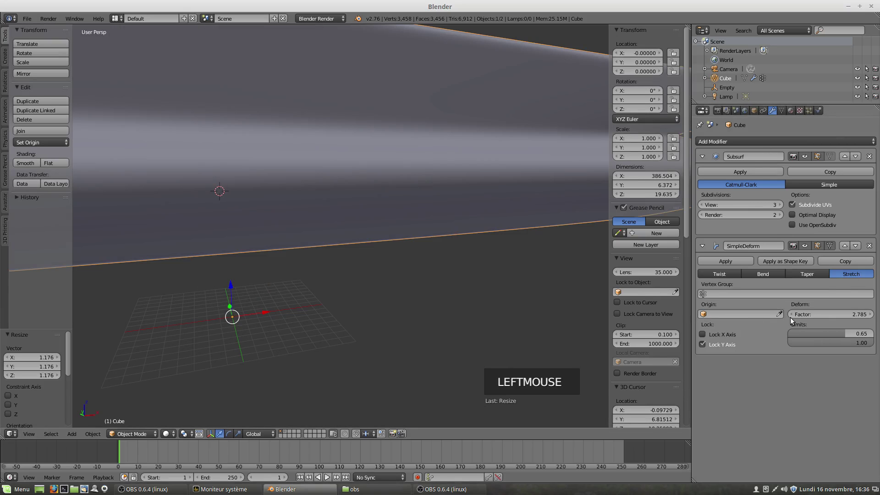
{"action": "left_click_drag", "start_coordinate": [849, 314], "coordinate": [791, 334]}
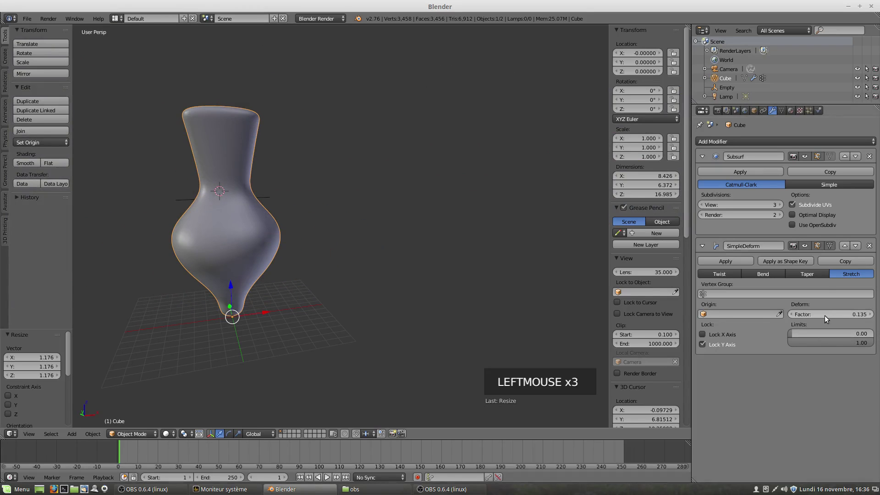
{"action": "left_click_drag", "start_coordinate": [863, 315], "coordinate": [840, 315]}
{"action": "middle_click_drag", "start_coordinate": [272, 278], "coordinate": [265, 265]}
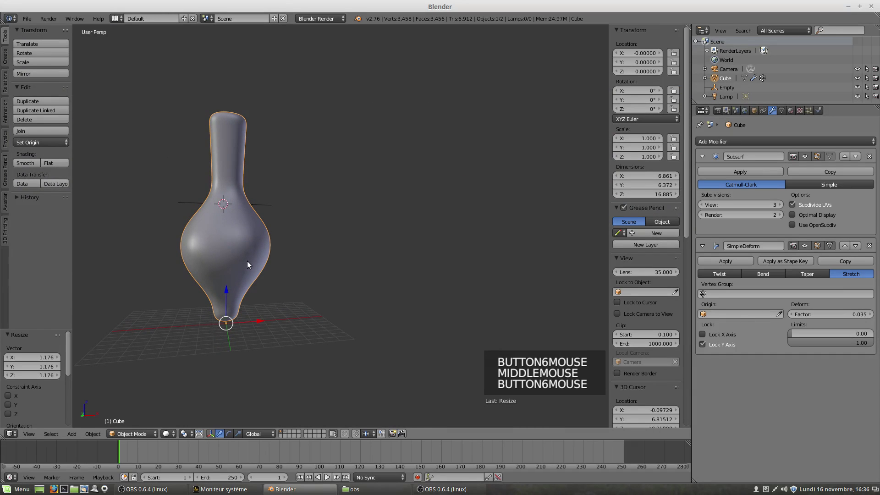
Scale the vase's selected middle band of faces to about 0.591 in Edit Mode with proportional editing.
{"action": "key", "text": "Tab"}
{"action": "key", "text": "s"}
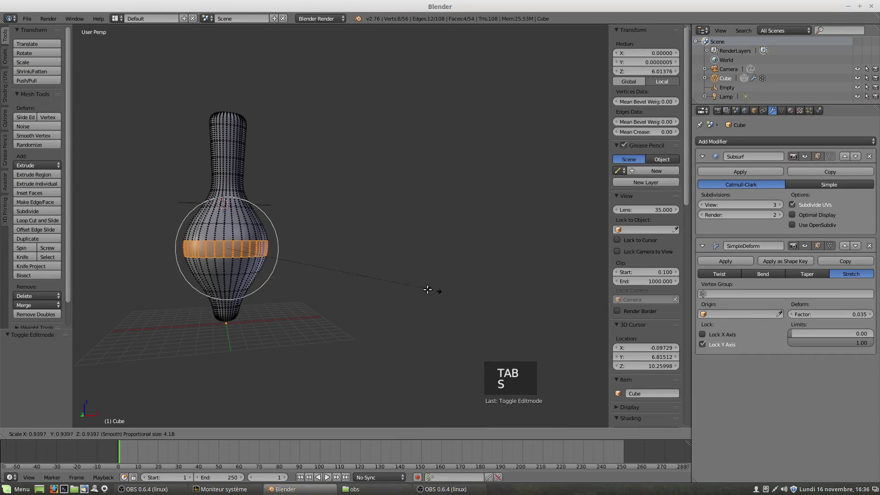
{"action": "left_click", "coordinate": [353, 286]}
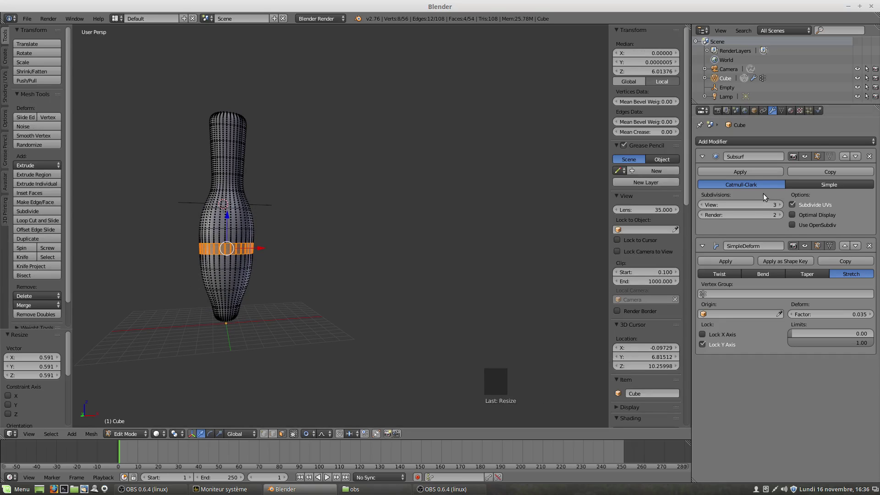
Remove the Subsurf modifier from the vase and view its mesh from the front.
{"action": "left_click", "coordinate": [869, 156]}
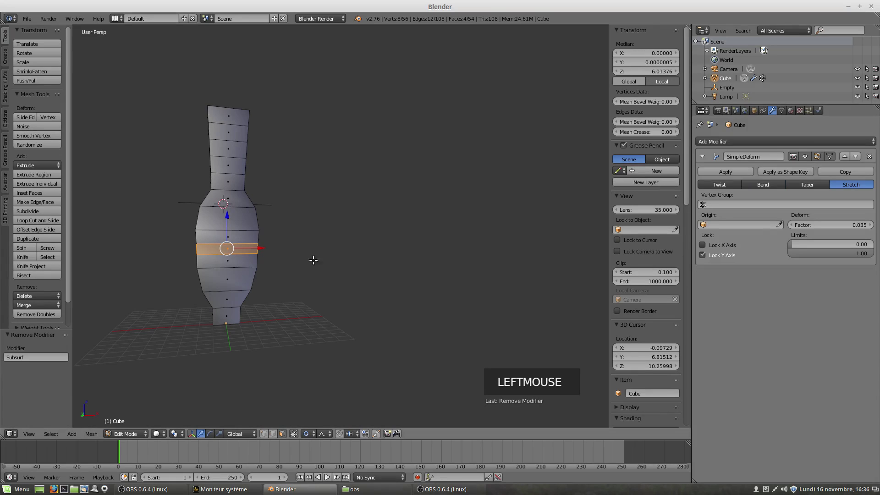
{"action": "key", "text": "KP_1"}
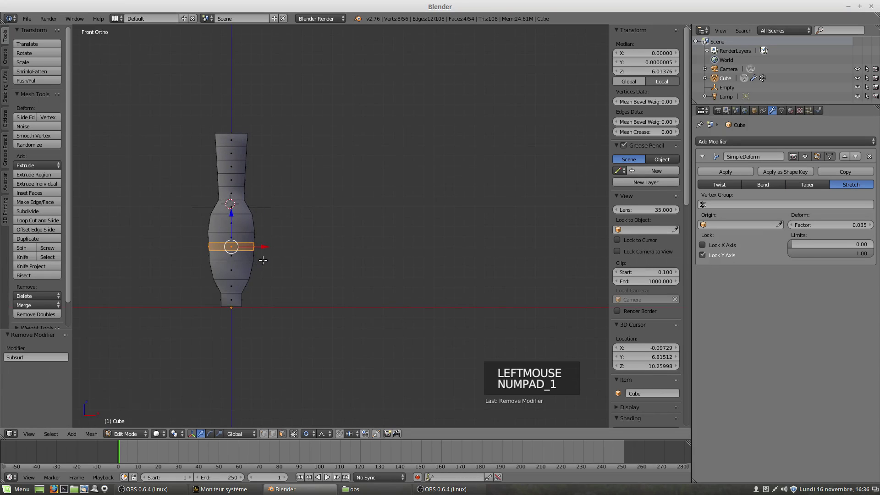
{"action": "scroll", "coordinate": [262, 261], "scroll_direction": "up", "scroll_amount": 2}
{"action": "middle_click_drag", "start_coordinate": [276, 242], "coordinate": [324, 292], "text": "shift"}
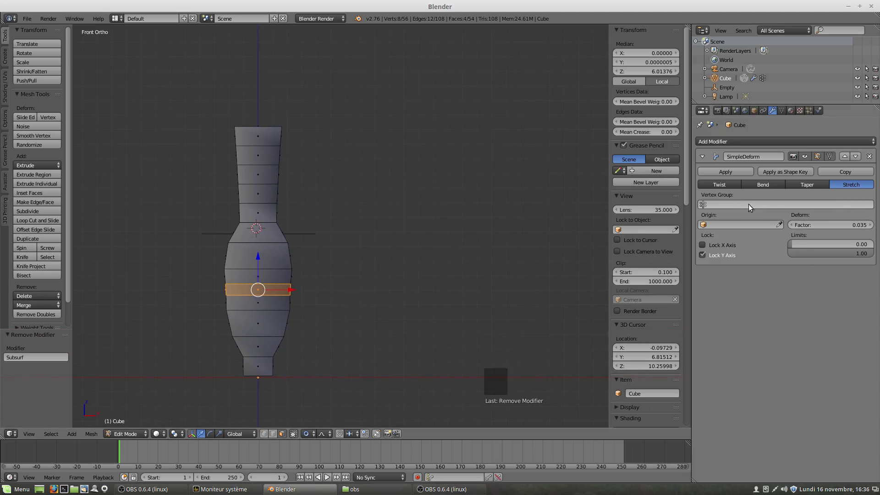
Unlock the Y axis and raise the stretch factor to about 0.475.
{"action": "left_click", "coordinate": [702, 255]}
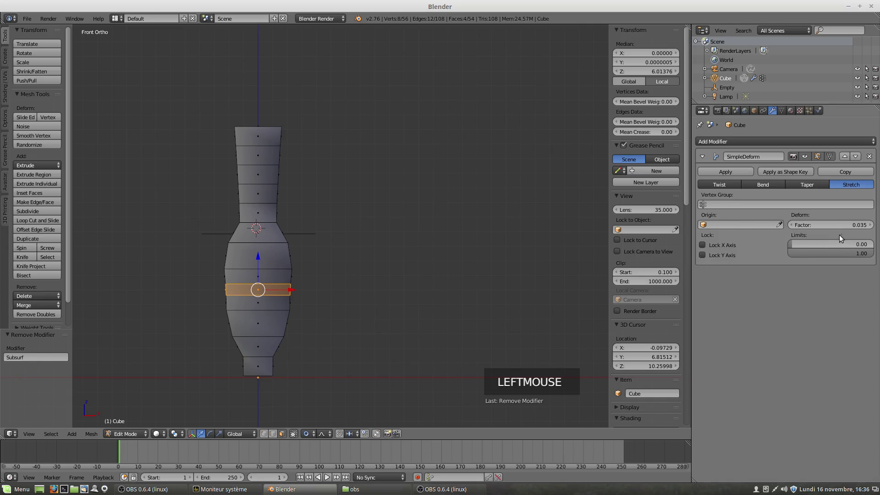
{"action": "left_click", "coordinate": [812, 224]}
{"action": "left_click_drag", "start_coordinate": [812, 224], "coordinate": [864, 224]}
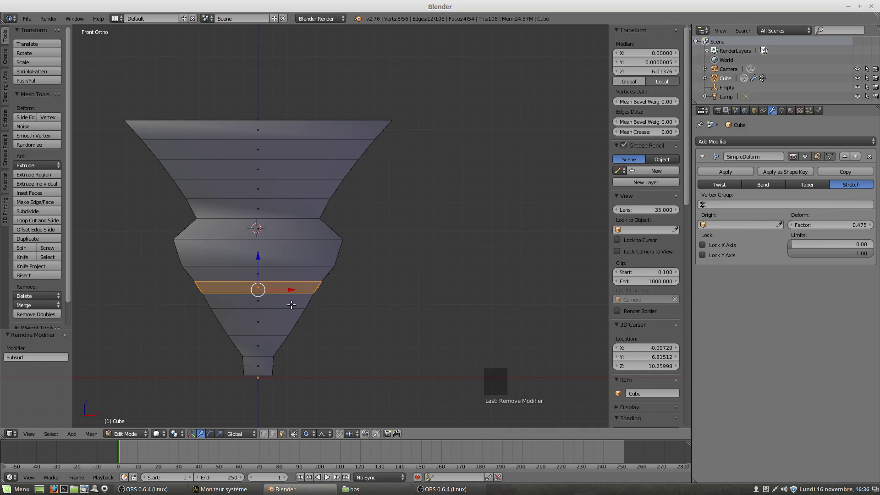
Remove the Simple Deform modifier, then delete the vase object in wireframe display.
{"action": "left_click", "coordinate": [869, 157]}
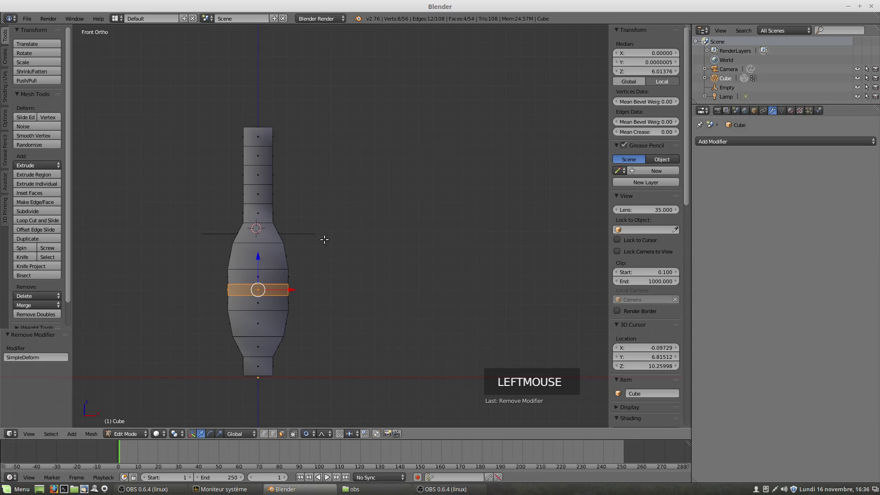
{"action": "key", "text": "z"}
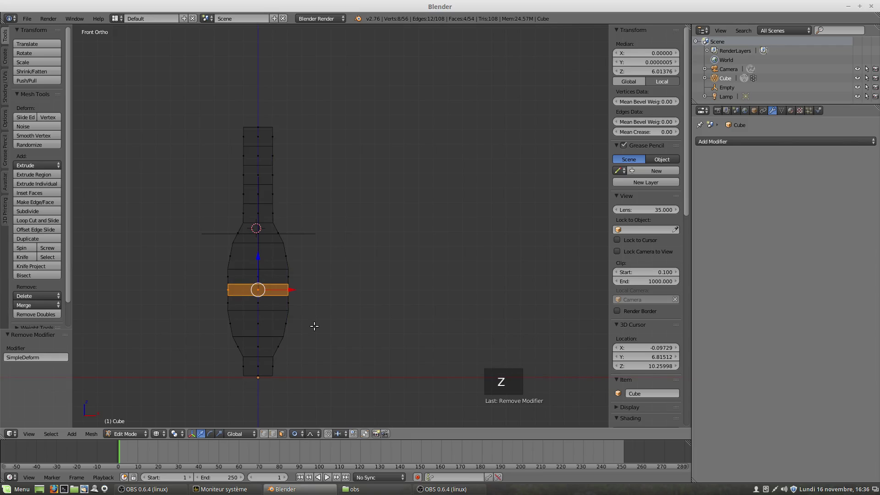
{"action": "key", "text": "Tab"}
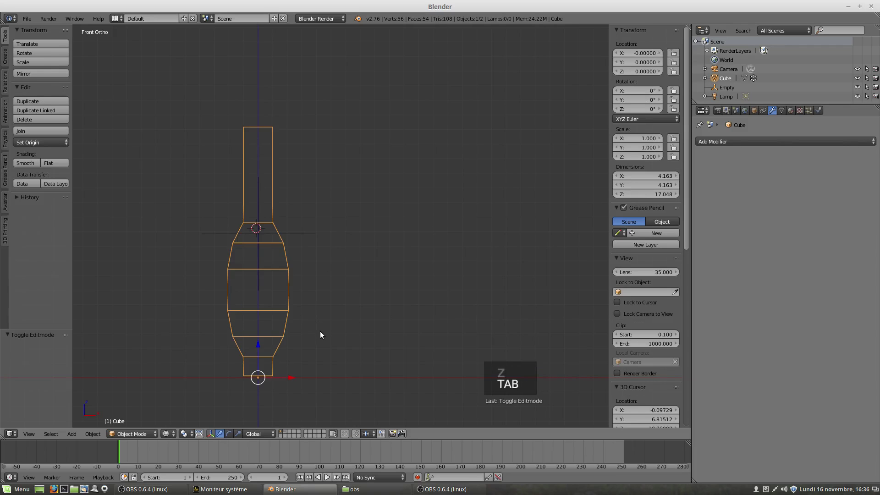
{"action": "key", "text": "x"}
{"action": "left_click", "coordinate": [366, 329]}
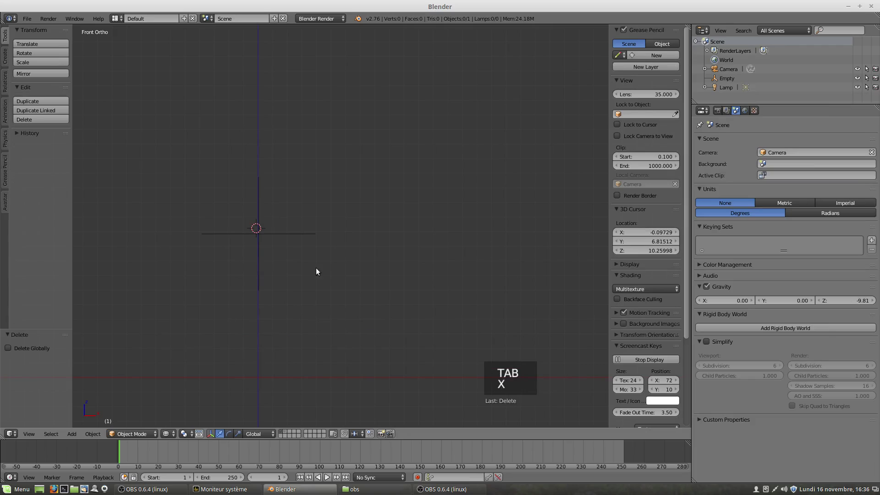
Reset the 3D cursor to the world origin and add a mesh cube there.
{"action": "key", "text": "shift+c"}
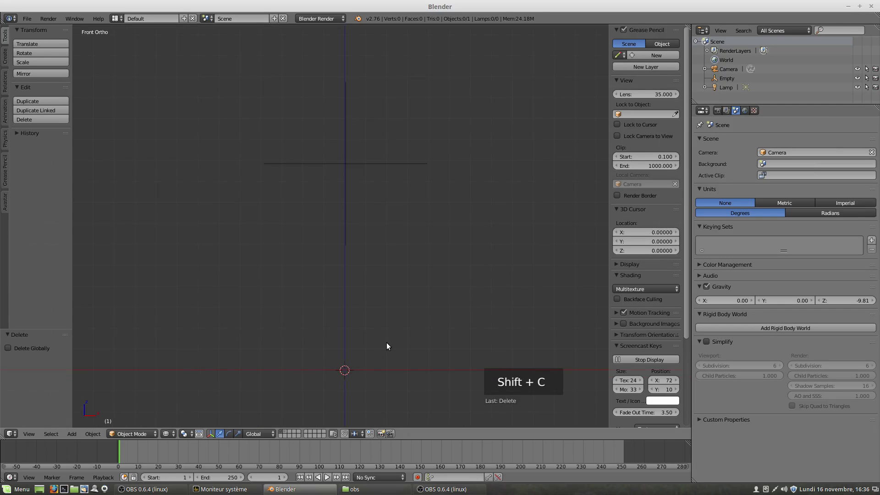
{"action": "key", "text": "shift+a"}
{"action": "mouse_move", "coordinate": [386, 274]}
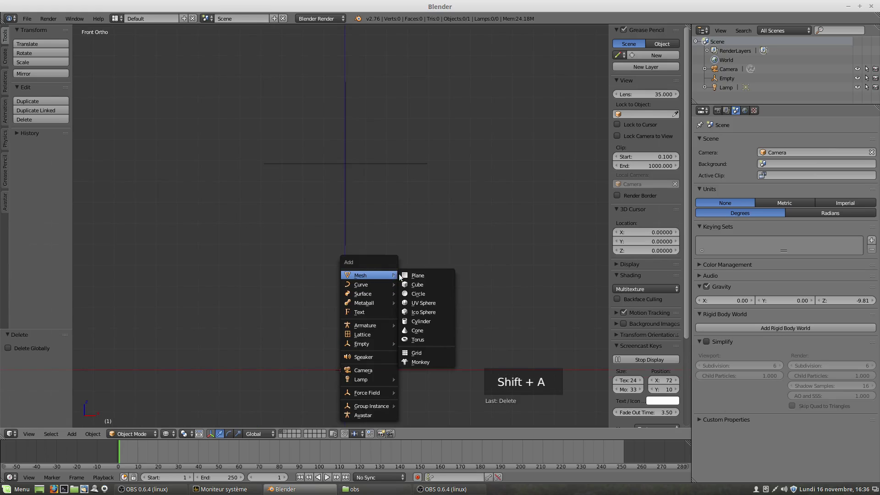
{"action": "left_click", "coordinate": [423, 286]}
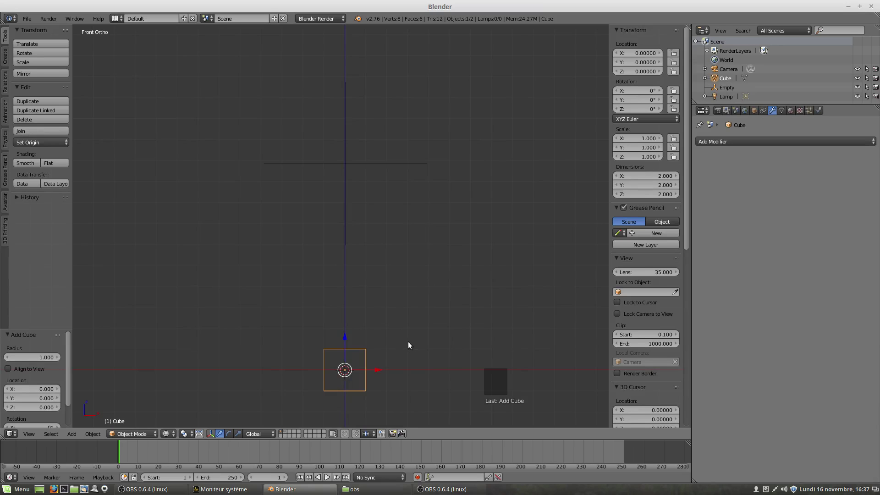
Enter Edit Mode on the new cube and turn off proportional editing.
{"action": "key", "text": "Tab"}
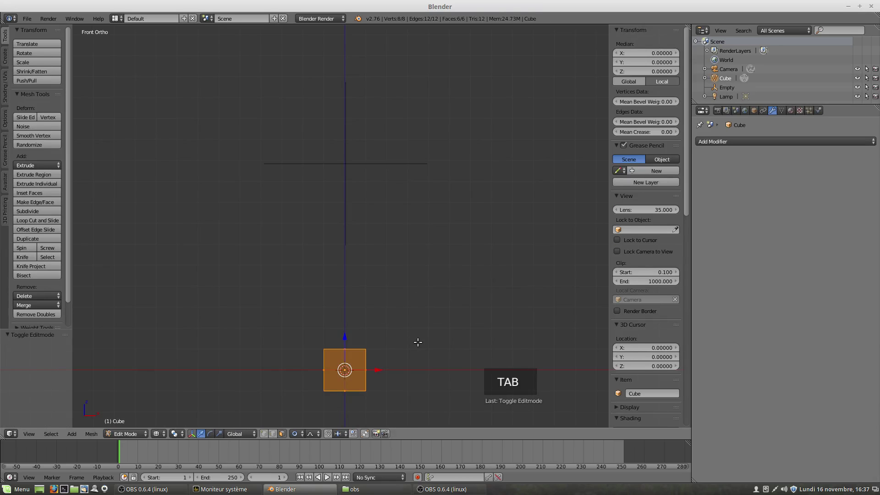
{"action": "key", "text": "s"}
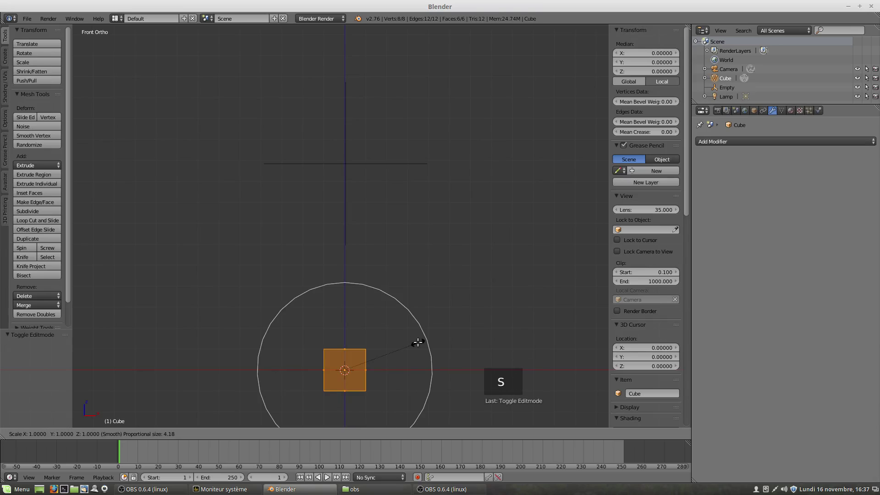
{"action": "left_click", "coordinate": [417, 342]}
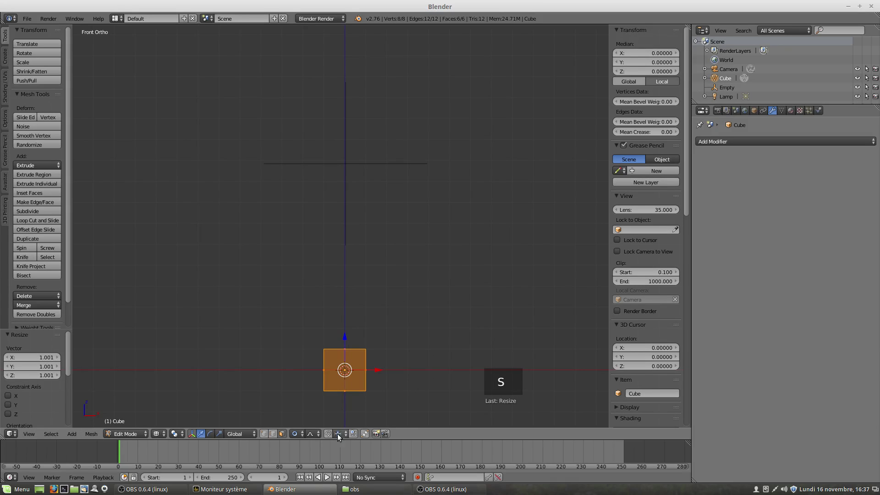
{"action": "left_click", "coordinate": [302, 433]}
{"action": "left_click", "coordinate": [313, 420]}
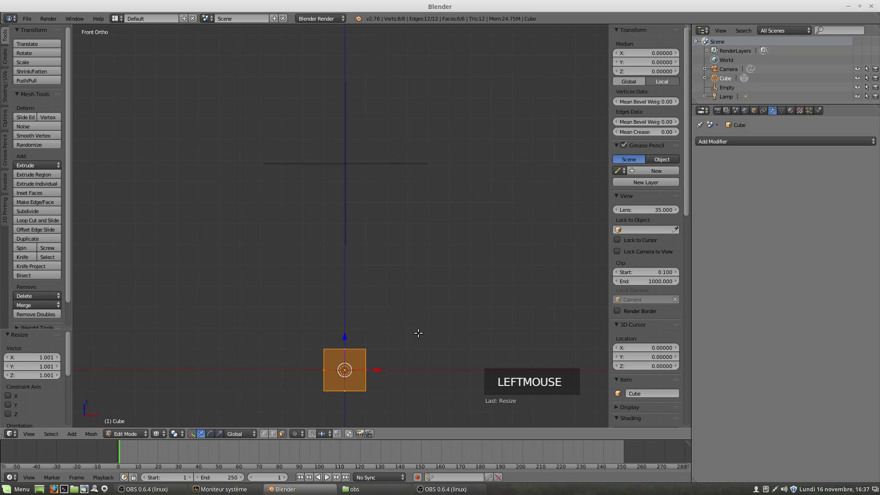
Scale the cube's mesh along Z by about 8.77 to make a tall column.
{"action": "key", "text": "s"}
{"action": "key", "text": "s"}
{"action": "key", "text": "z"}
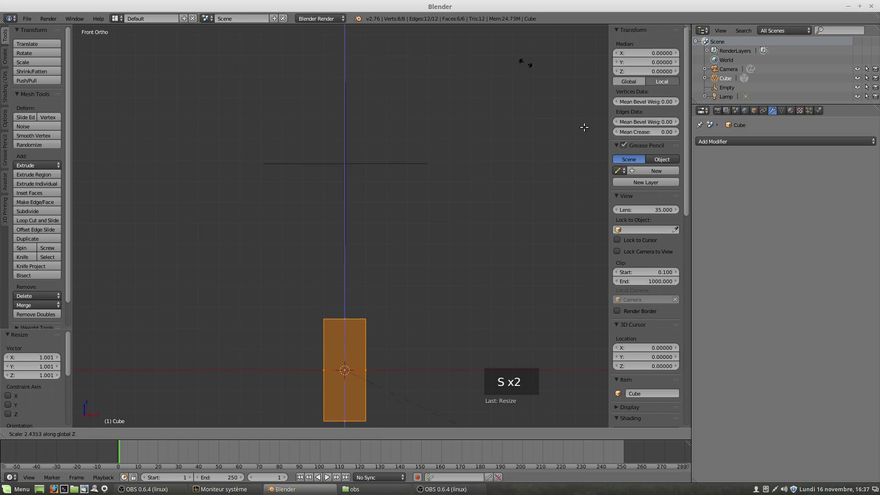
{"action": "left_click", "coordinate": [200, 54]}
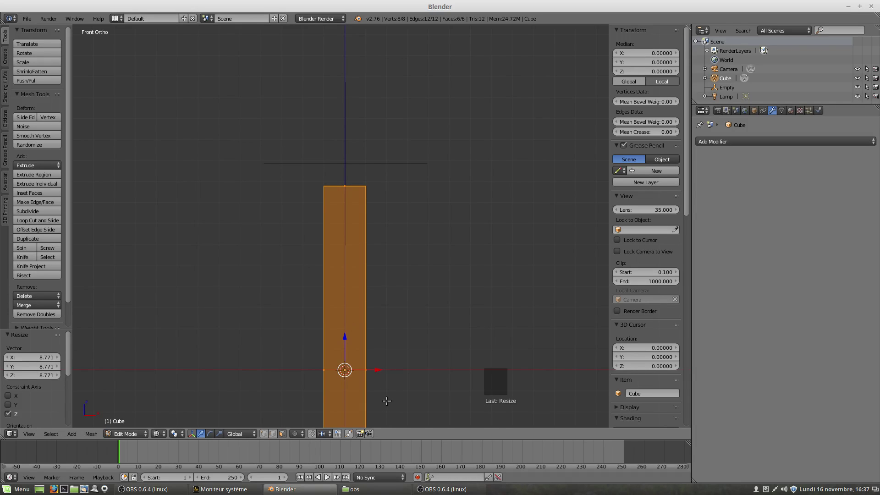
Add 18 evenly spaced horizontal loop cuts along the column and select the entire mesh.
{"action": "key", "text": "ctrl+r"}
{"action": "scroll", "coordinate": [364, 339], "scroll_direction": "up", "scroll_amount": 17}
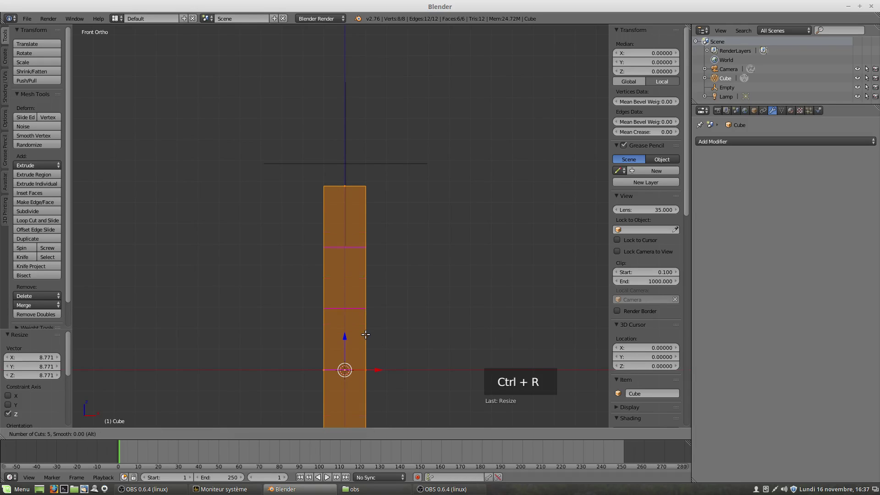
{"action": "left_click", "coordinate": [367, 341]}
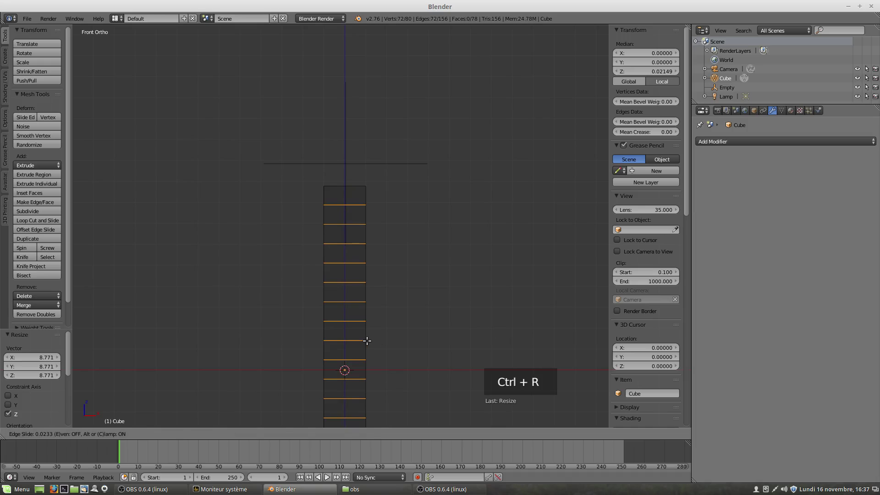
{"action": "left_click", "coordinate": [367, 340]}
{"action": "key", "text": "a"}
{"action": "key", "text": "a"}
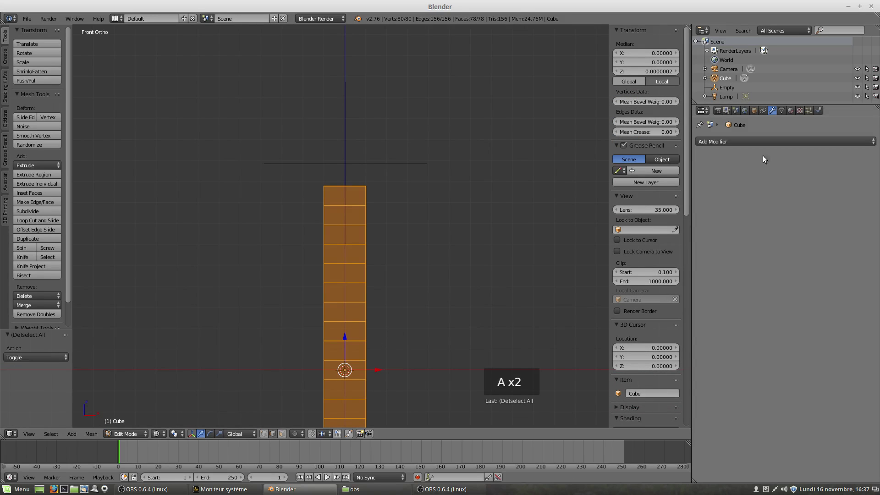
Add a Simple Deform modifier to the column and set its mode to Stretch.
{"action": "left_click", "coordinate": [750, 142]}
{"action": "left_click", "coordinate": [751, 271]}
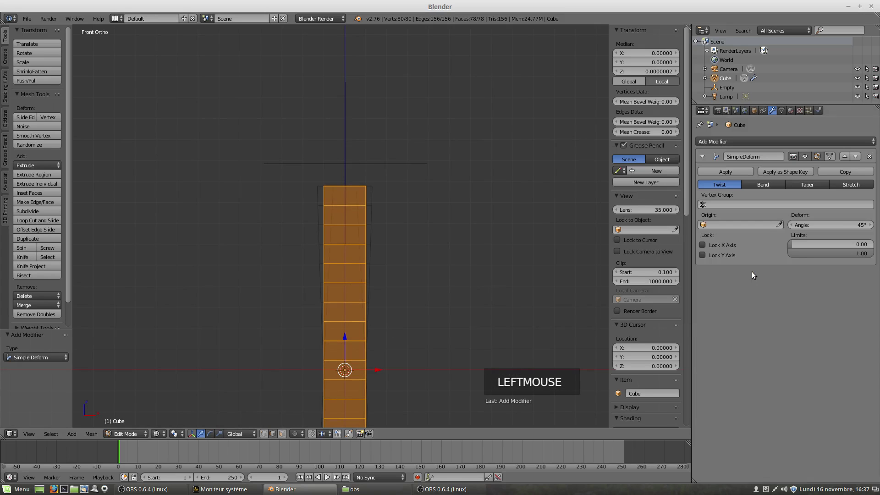
{"action": "left_click", "coordinate": [845, 183]}
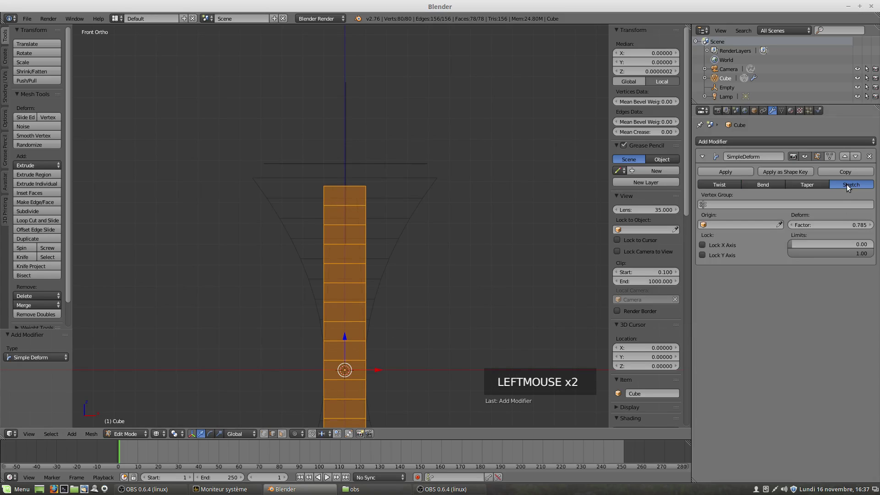
{"action": "middle_click_drag", "start_coordinate": [412, 284], "coordinate": [398, 214], "text": "shift"}
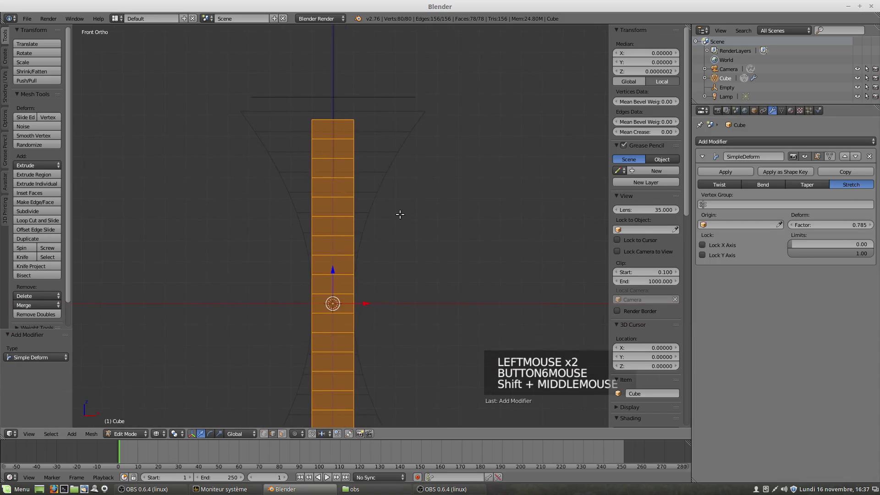
{"action": "scroll", "coordinate": [399, 252], "scroll_direction": "down", "scroll_amount": 2}
{"action": "middle_click_drag", "start_coordinate": [403, 267], "coordinate": [407, 214], "text": "shift"}
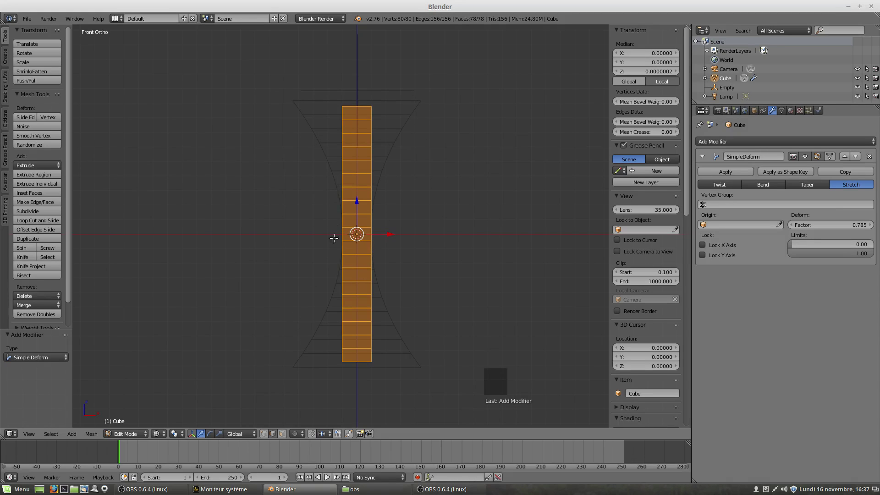
{"action": "middle_click_drag", "start_coordinate": [443, 261], "coordinate": [360, 265]}
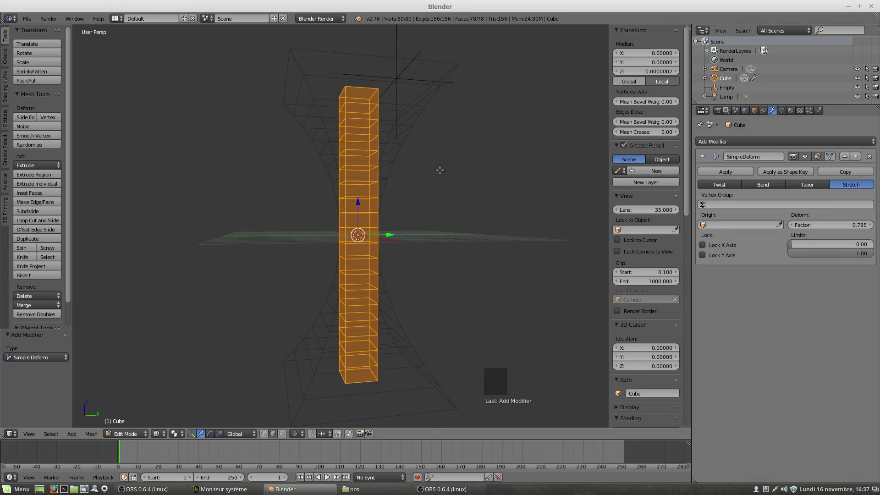
{"action": "scroll", "coordinate": [429, 220], "scroll_direction": "down", "scroll_amount": 2}
{"action": "middle_click_drag", "start_coordinate": [429, 220], "coordinate": [477, 240]}
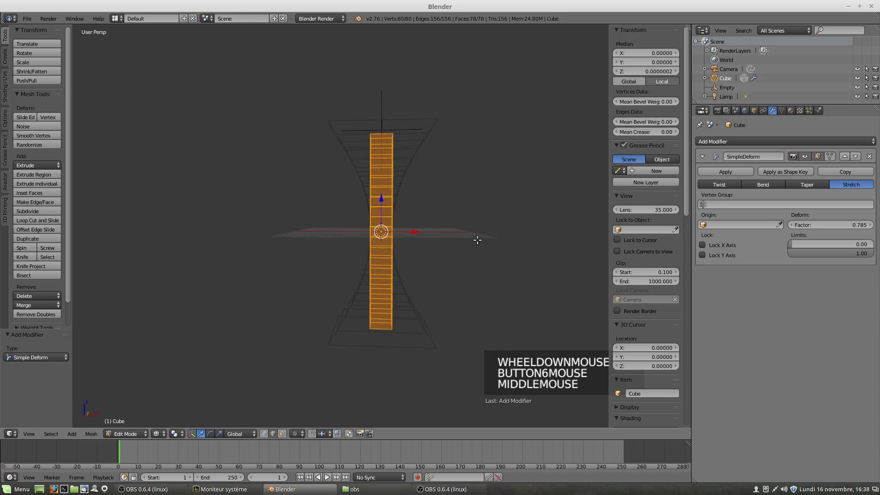
Lock the modifier's Y axis and scale the column's mesh along Y by about 3.16.
{"action": "left_click", "coordinate": [701, 255]}
{"action": "middle_click_drag", "start_coordinate": [461, 259], "coordinate": [360, 262]}
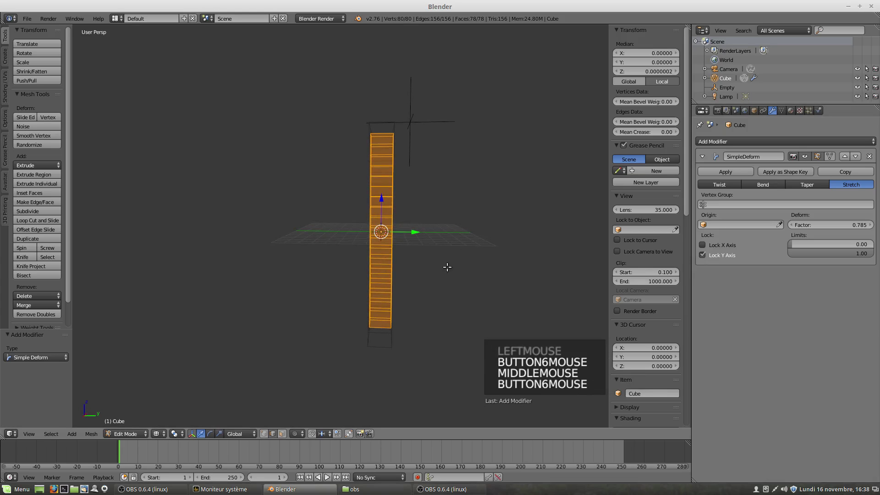
{"action": "key", "text": "s"}
{"action": "key", "text": "s"}
{"action": "middle_click", "coordinate": [481, 255]}
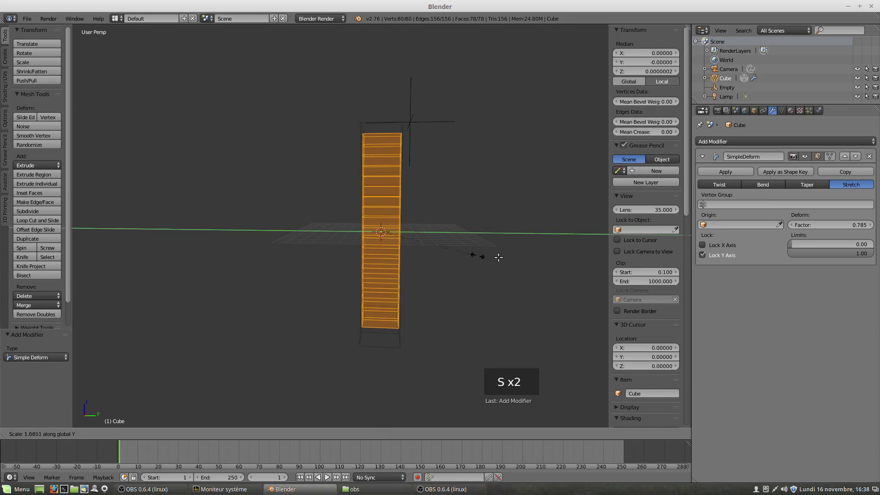
{"action": "left_click", "coordinate": [562, 257]}
Display the modifier's deformation on the edit cage and switch the viewport to solid shading.
{"action": "mouse_move", "coordinate": [436, 256]}
{"action": "middle_mouse_down"}
{"action": "mouse_move", "coordinate": [497, 257]}
{"action": "mouse_move", "coordinate": [501, 243]}
{"action": "mouse_move", "coordinate": [432, 249]}
{"action": "middle_mouse_up"}
{"action": "left_click", "coordinate": [829, 156]}
{"action": "key", "text": "z"}
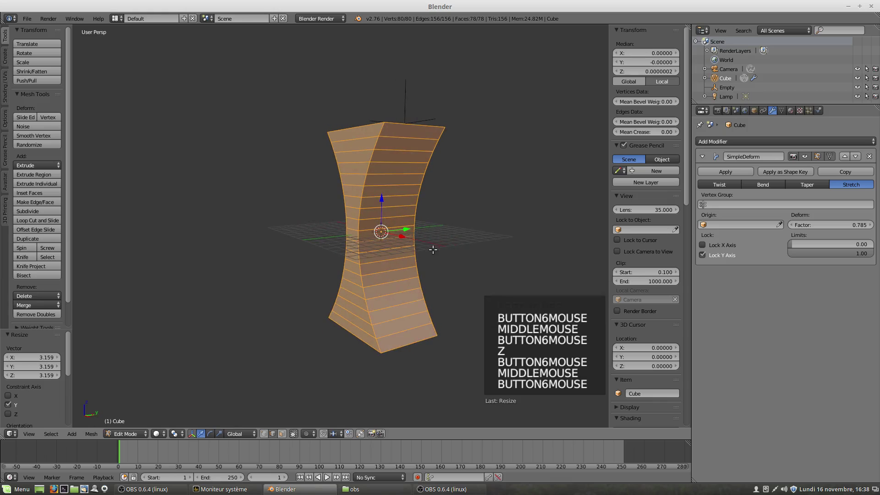
Unlock the modifier's Y axis and undo the Y scaling of the mesh.
{"action": "left_click", "coordinate": [701, 255]}
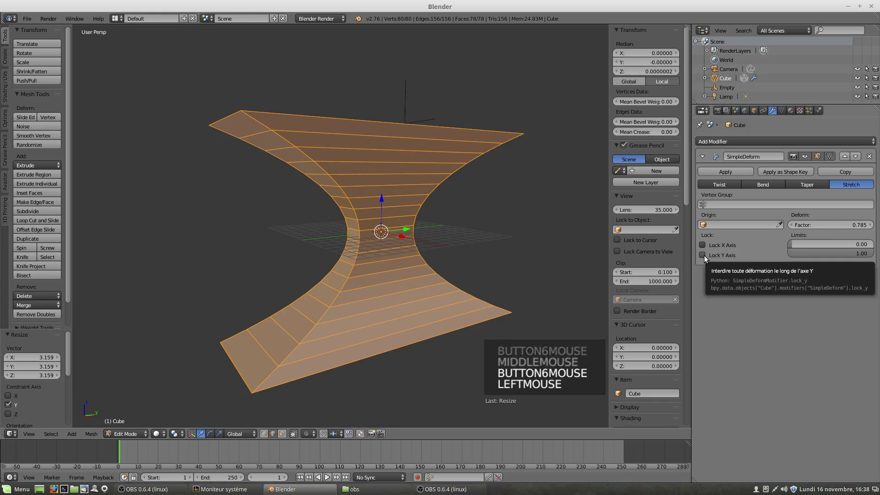
{"action": "middle_click_drag", "start_coordinate": [476, 256], "coordinate": [422, 263]}
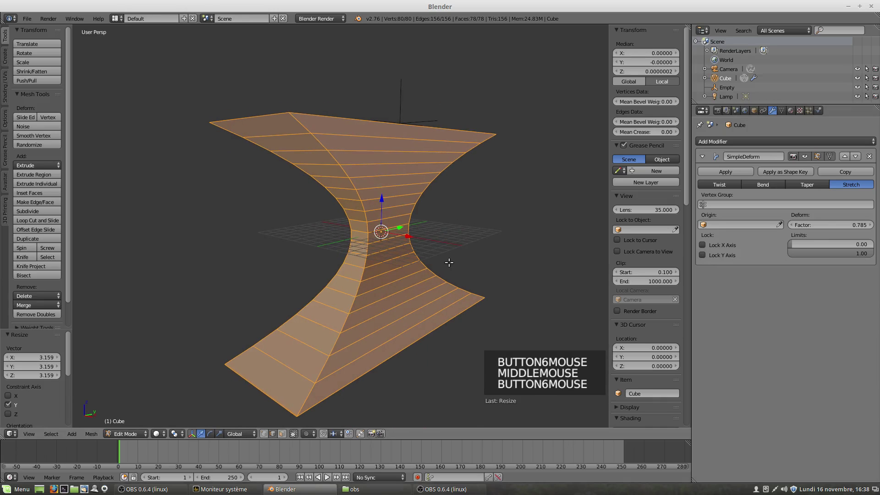
{"action": "key", "text": "ctrl+z"}
{"action": "key", "text": "ctrl+z"}
{"action": "key", "text": "ctrl+z"}
{"action": "key", "text": "ctrl+z"}
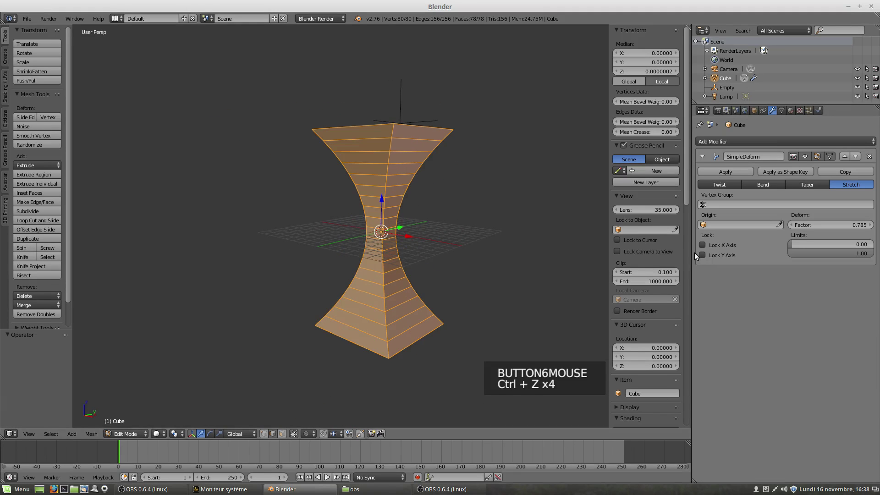
Lock the modifier's Y axis and move the mesh up about 8.86 along Z from the object's origin.
{"action": "middle_click_drag", "start_coordinate": [432, 264], "coordinate": [473, 242]}
{"action": "left_click", "coordinate": [701, 254]}
{"action": "left_click_drag", "start_coordinate": [380, 199], "coordinate": [402, 104]}
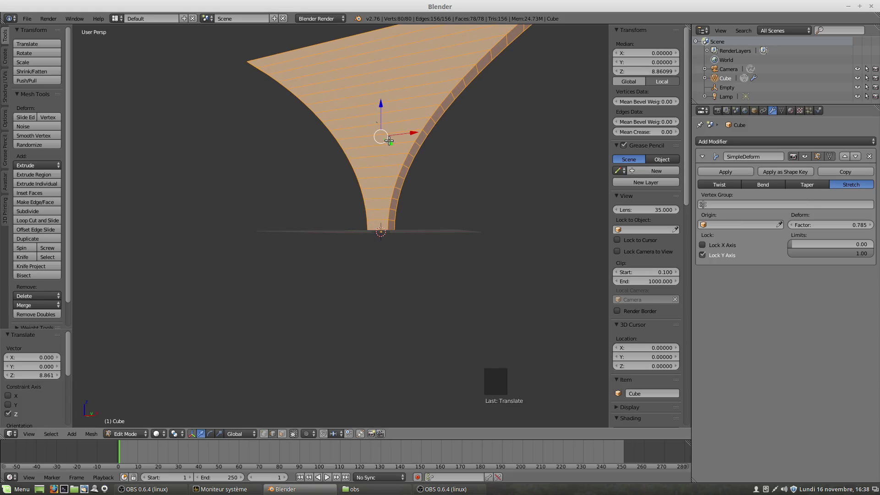
{"action": "scroll", "coordinate": [402, 138], "scroll_direction": "down", "scroll_amount": 3}
{"action": "middle_click_drag", "start_coordinate": [403, 156], "coordinate": [409, 187]}
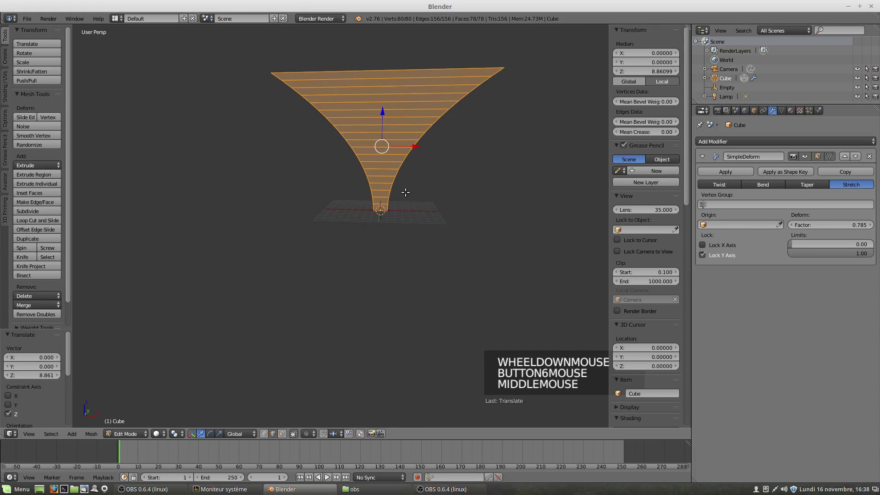
{"action": "scroll", "coordinate": [405, 192], "scroll_direction": "up", "scroll_amount": 1}
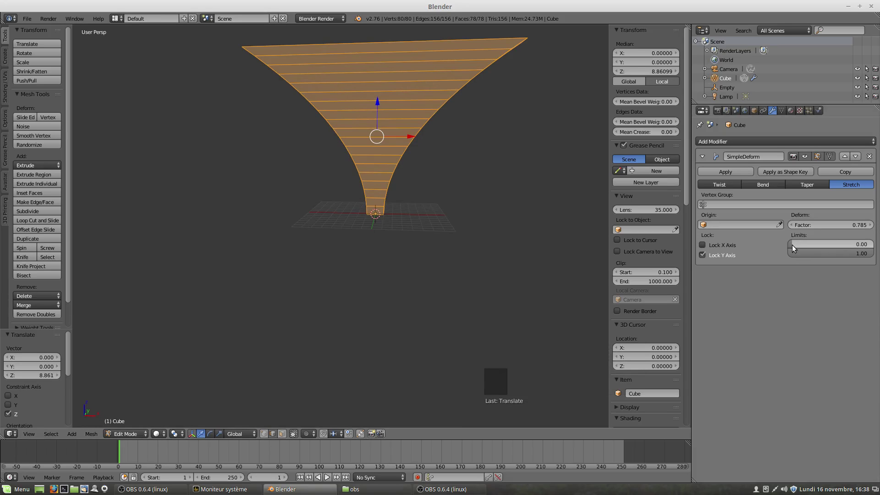
Set the modifier's lower limit to 0.45 and move the mesh down about 0.62 along Z.
{"action": "left_click_drag", "start_coordinate": [794, 247], "coordinate": [827, 247]}
{"action": "scroll", "coordinate": [524, 251], "scroll_direction": "down", "scroll_amount": 2}
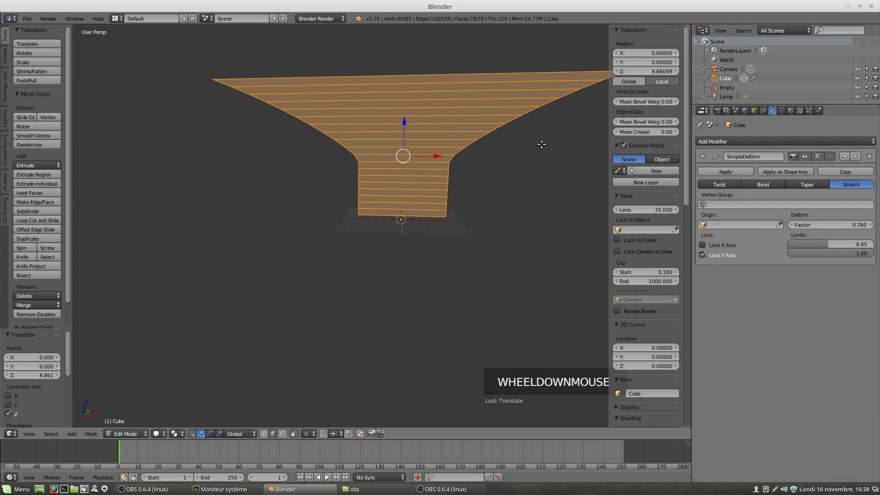
{"action": "left_click_drag", "start_coordinate": [404, 124], "coordinate": [399, 147]}
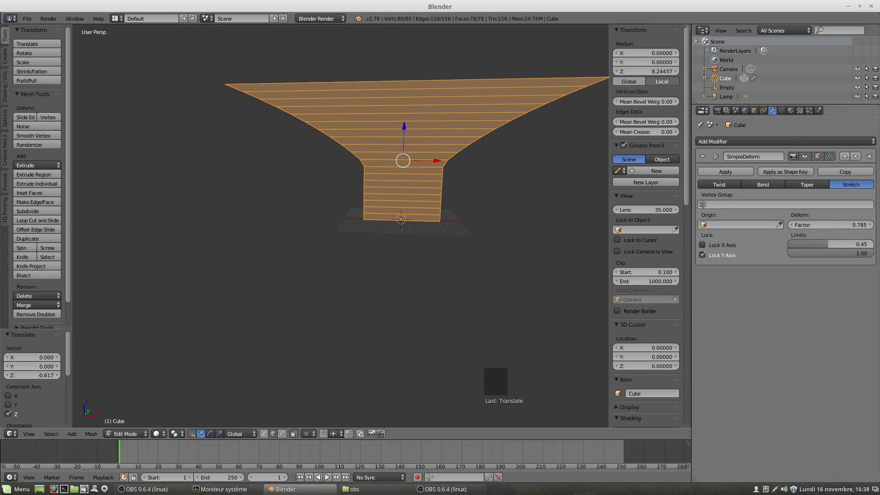
Reduce the Stretch factor to 0.285 and the modifier's upper limit to 0.74.
{"action": "left_click_drag", "start_coordinate": [829, 253], "coordinate": [810, 253]}
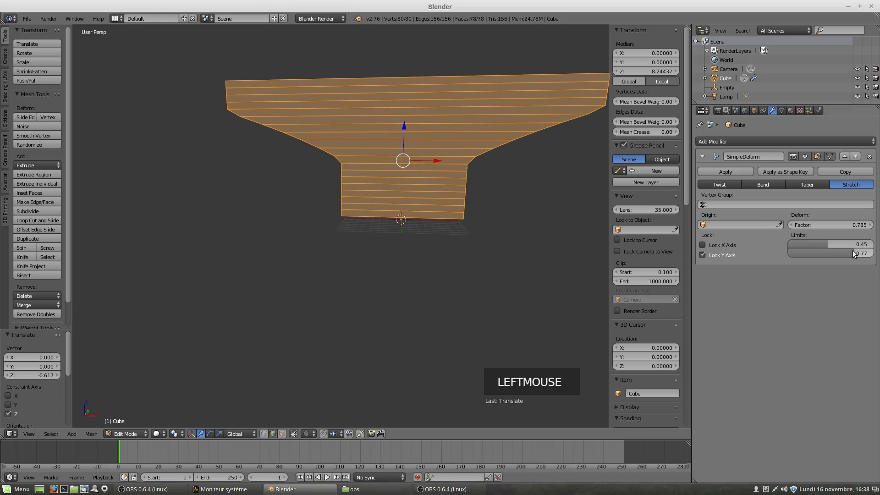
{"action": "left_click_drag", "start_coordinate": [855, 225], "coordinate": [805, 226]}
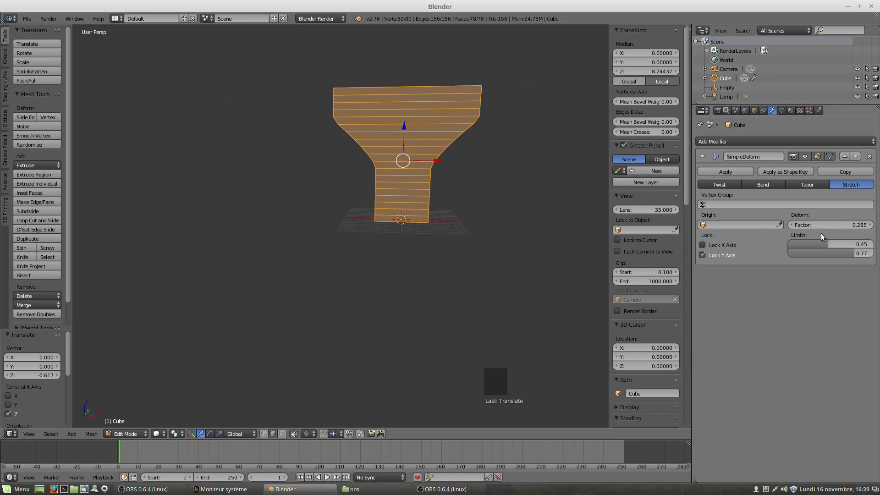
{"action": "left_click_drag", "start_coordinate": [849, 254], "coordinate": [844, 254]}
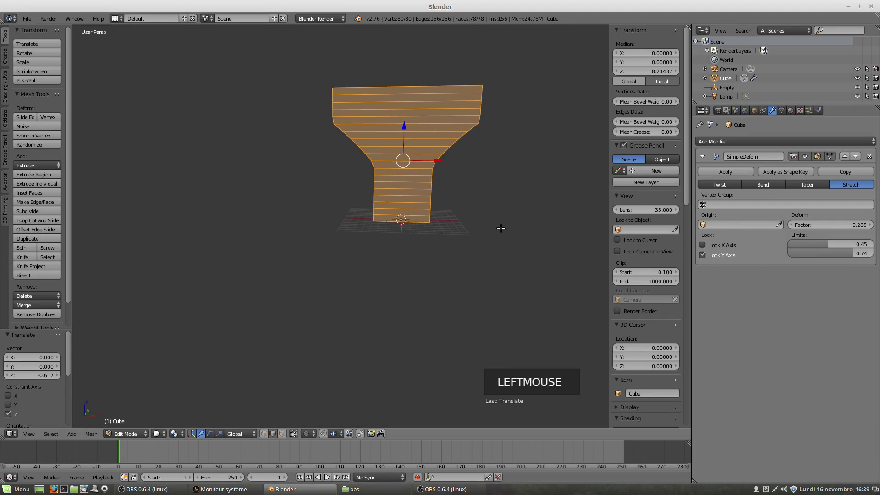
{"action": "scroll", "coordinate": [510, 219], "scroll_direction": "down", "scroll_amount": 1}
{"action": "middle_click_drag", "start_coordinate": [508, 219], "coordinate": [442, 218]}
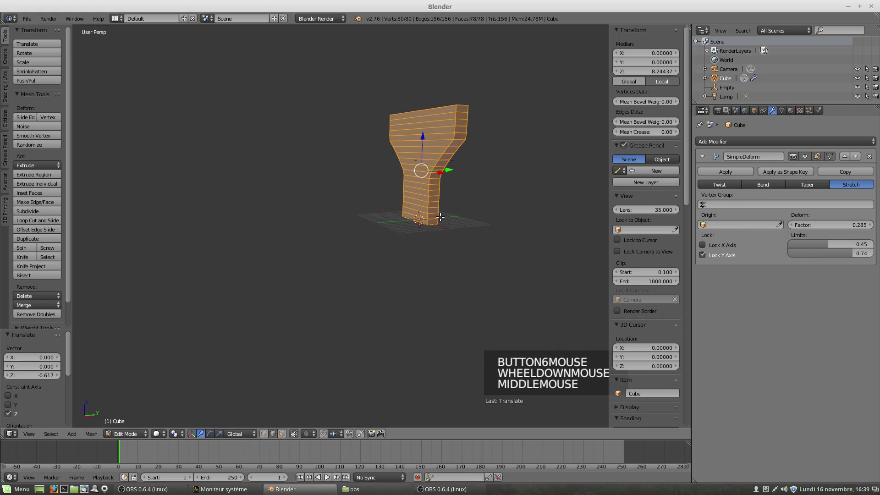
Swap the modifier's lock from the Y axis to the X axis, and finally release both locks.
{"action": "left_click", "coordinate": [702, 245]}
{"action": "left_click", "coordinate": [702, 255]}
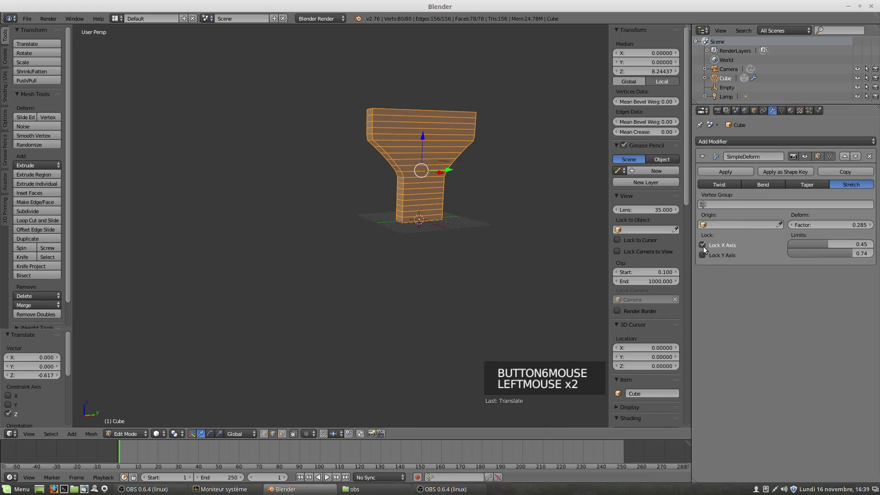
{"action": "left_click", "coordinate": [702, 245]}
{"action": "middle_click_drag", "start_coordinate": [489, 226], "coordinate": [532, 227]}
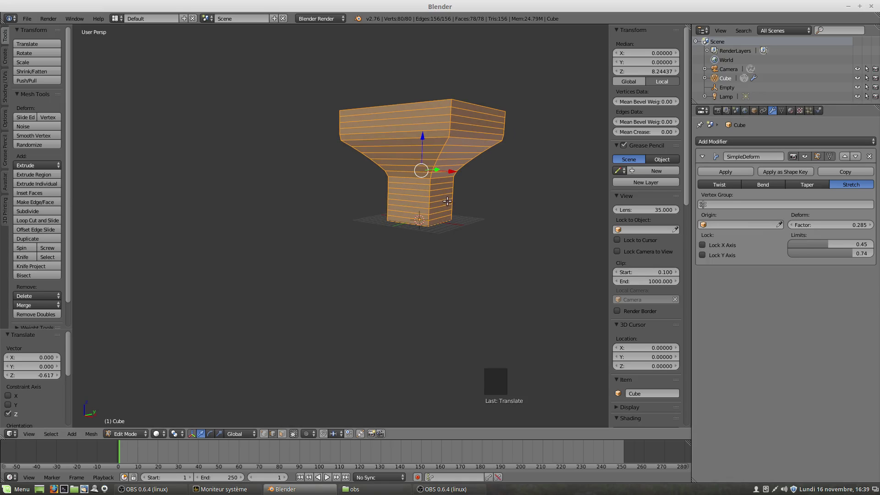
{"action": "middle_click_drag", "start_coordinate": [446, 200], "coordinate": [481, 197]}
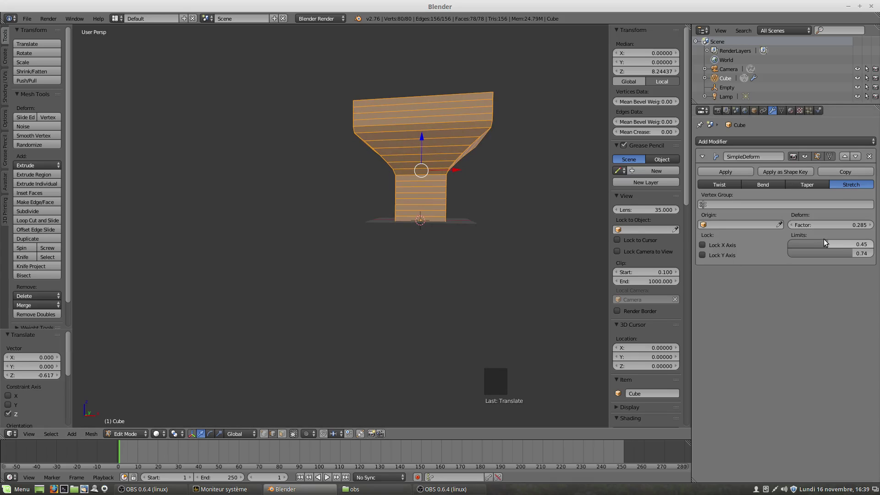
Set the modifier's lower limit to 0.32 and assign the Empty as its deformation origin.
{"action": "left_click_drag", "start_coordinate": [823, 243], "coordinate": [815, 244]}
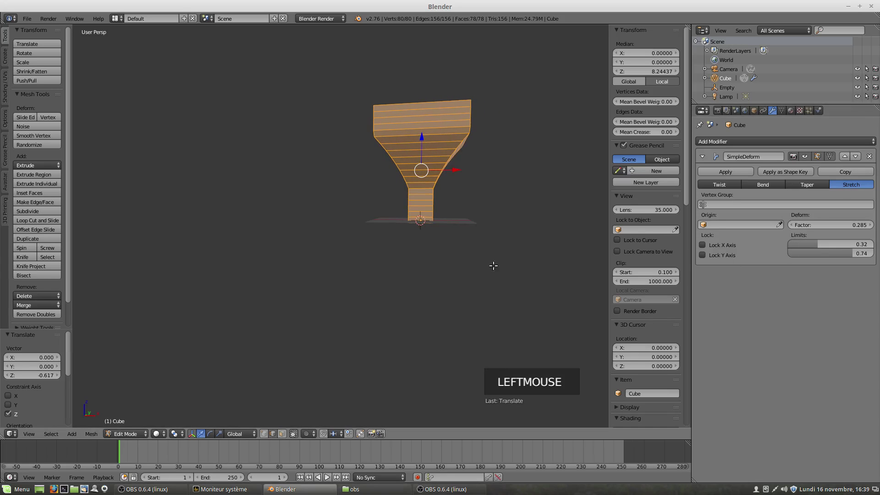
{"action": "middle_click_drag", "start_coordinate": [428, 242], "coordinate": [430, 241]}
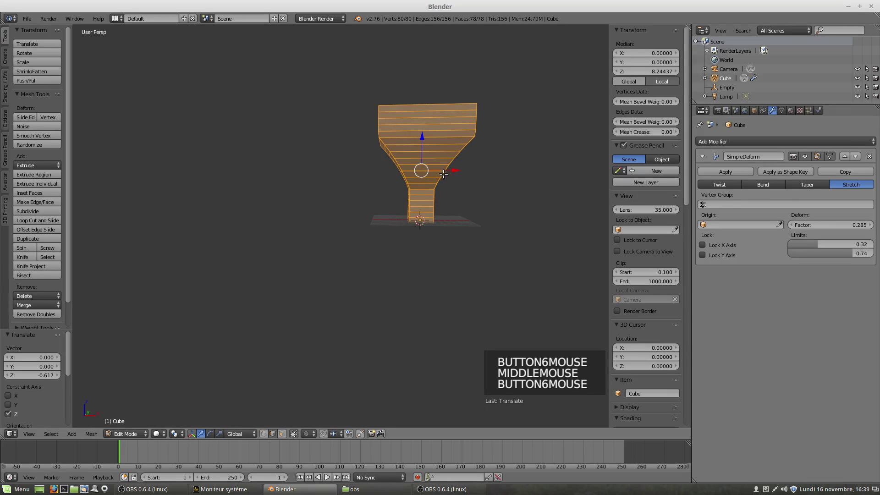
{"action": "left_click", "coordinate": [703, 225]}
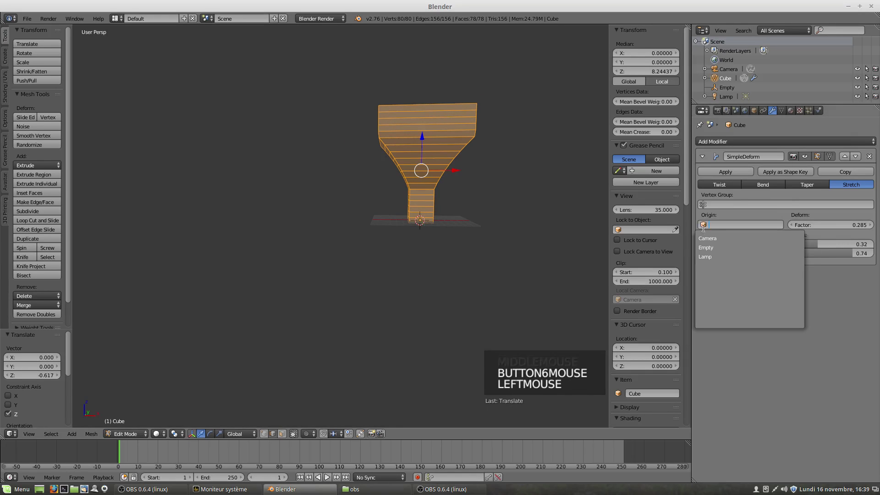
{"action": "left_click", "coordinate": [706, 248]}
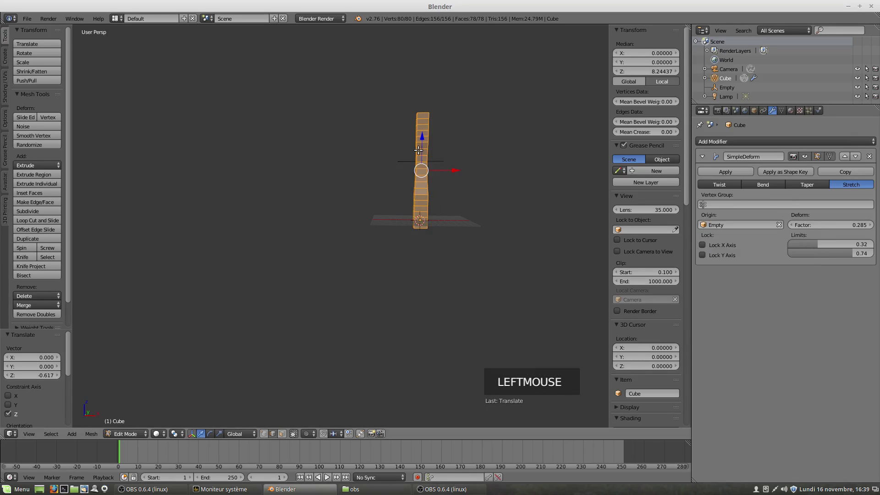
{"action": "middle_click_drag", "start_coordinate": [456, 171], "coordinate": [398, 171]}
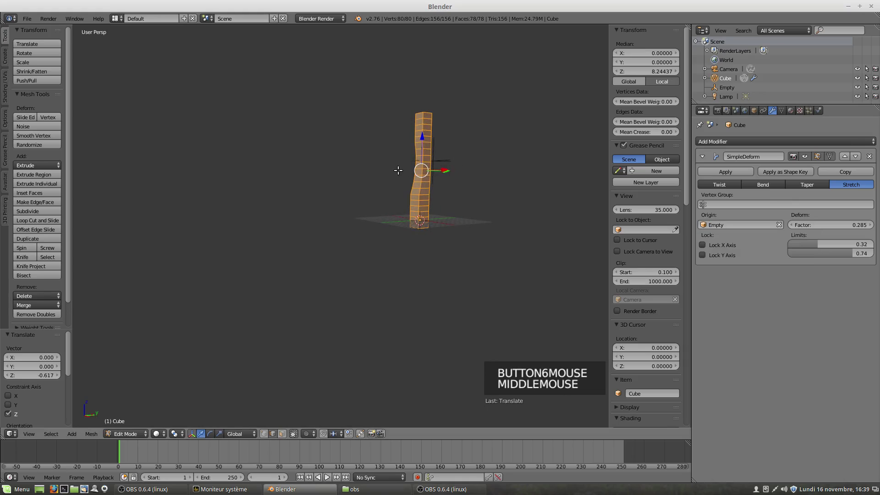
Return to Object Mode, move the Empty about -2.6 along Y into the column, and view it from the front.
{"action": "key", "text": "Tab"}
{"action": "right_click", "coordinate": [444, 160]}
{"action": "mouse_move", "coordinate": [453, 205]}
{"action": "middle_mouse_down"}
{"action": "mouse_move", "coordinate": [455, 193]}
{"action": "mouse_move", "coordinate": [437, 195]}
{"action": "mouse_move", "coordinate": [449, 196]}
{"action": "middle_mouse_up"}
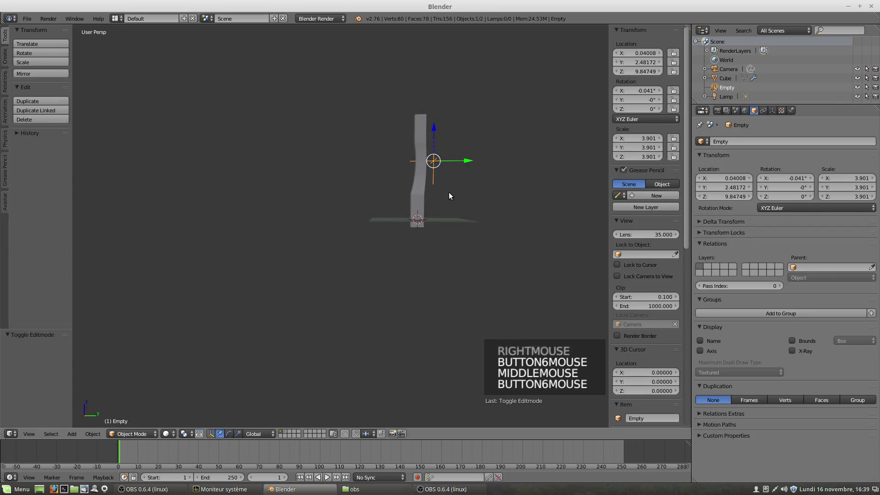
{"action": "left_click_drag", "start_coordinate": [469, 161], "coordinate": [452, 156]}
{"action": "middle_click", "coordinate": [453, 209]}
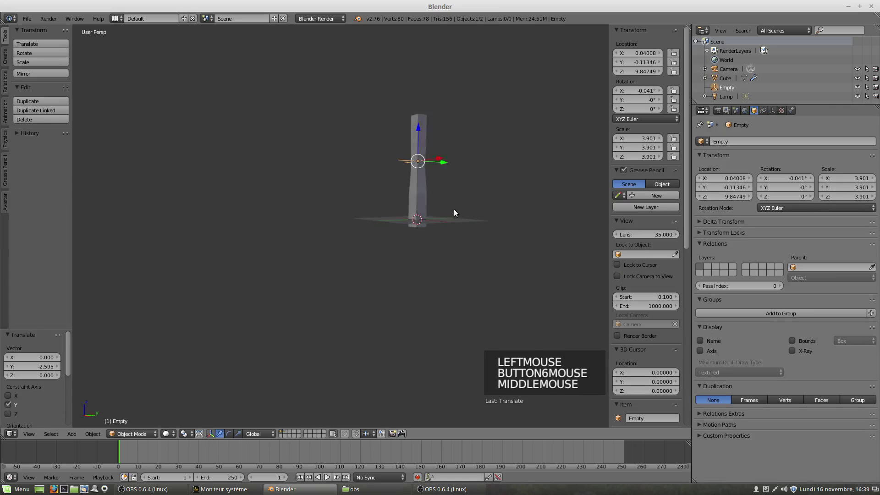
{"action": "key", "text": "KP_1"}
{"action": "scroll", "coordinate": [427, 196], "scroll_direction": "up", "scroll_amount": 4}
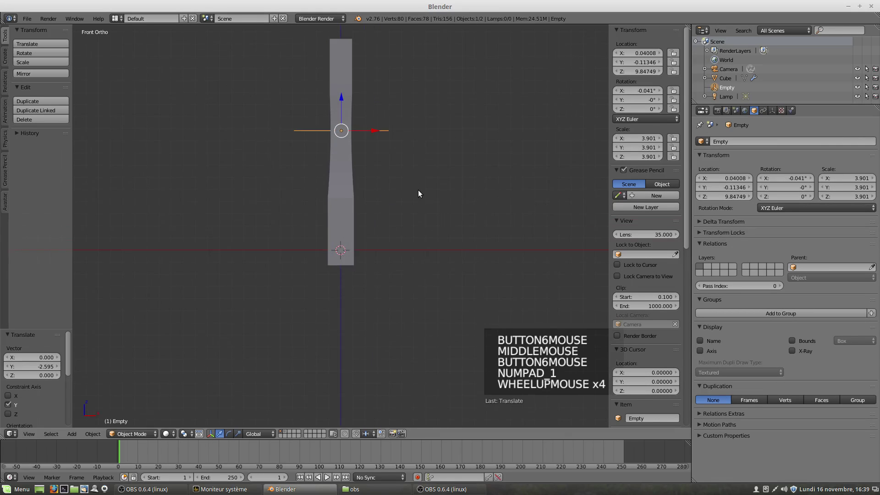
Lower the Empty about 9.7 units along Z to the base of the column.
{"action": "left_click", "coordinate": [345, 97]}
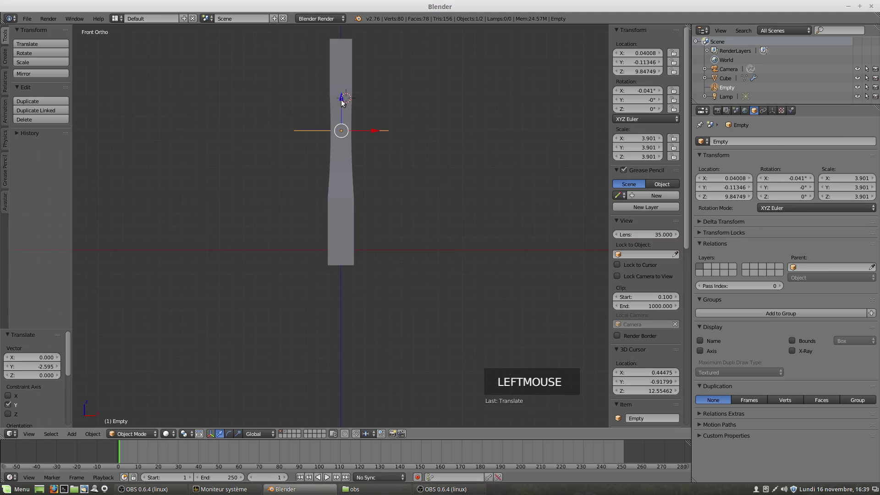
{"action": "left_click_drag", "start_coordinate": [342, 104], "coordinate": [352, 218]}
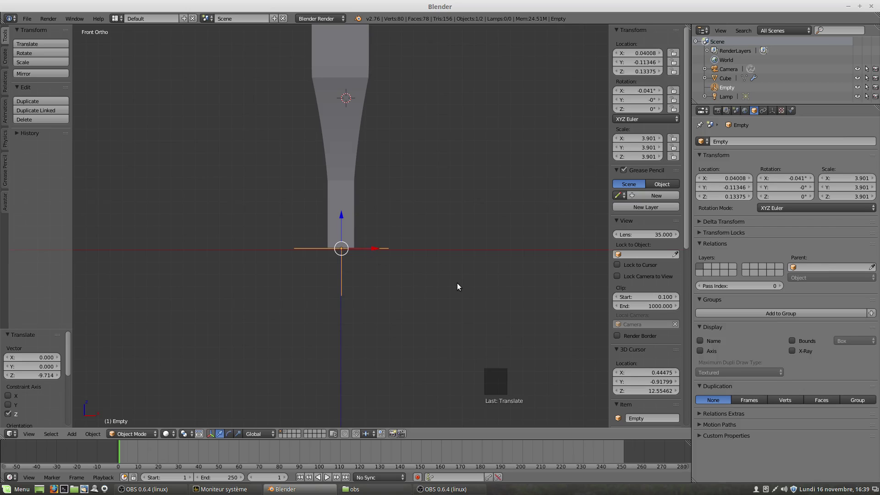
Try rotating the Empty about 19.7° in the front view, and undo the rotation.
{"action": "key", "text": "r"}
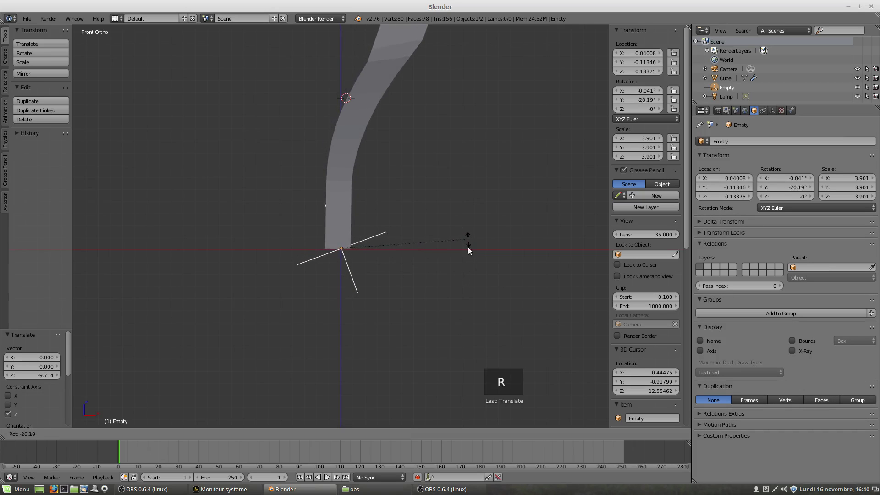
{"action": "left_click", "coordinate": [427, 289]}
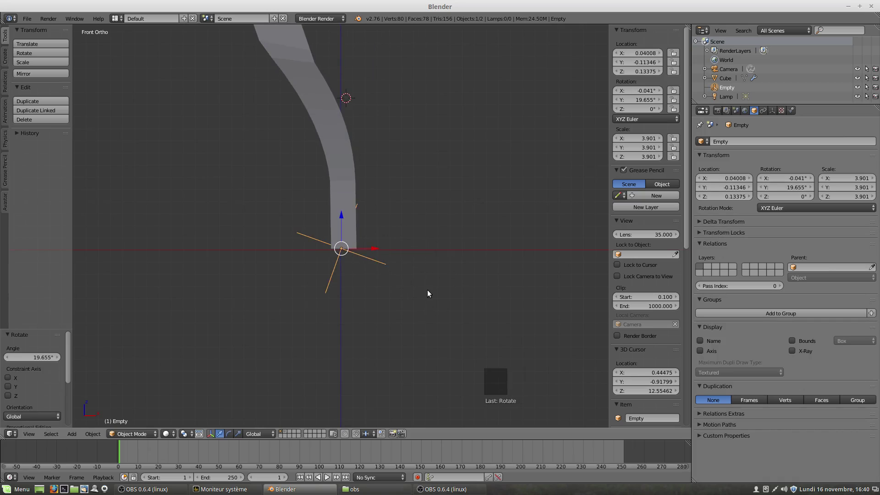
{"action": "scroll", "coordinate": [426, 290], "scroll_direction": "down", "scroll_amount": 2}
{"action": "key", "text": "r"}
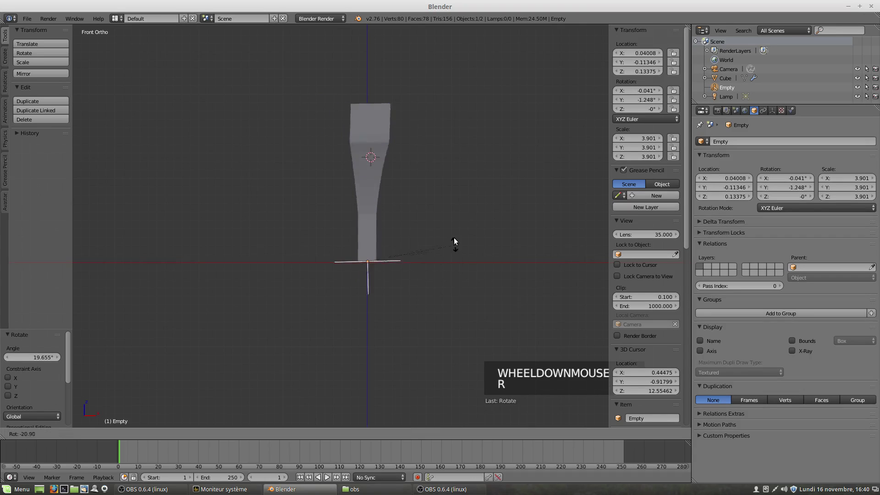
{"action": "right_click", "coordinate": [441, 284]}
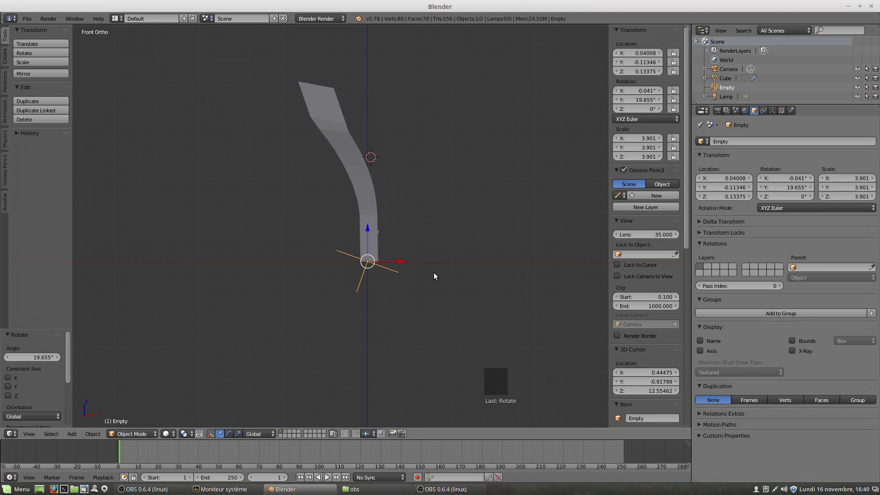
{"action": "key", "text": "ctrl+z"}
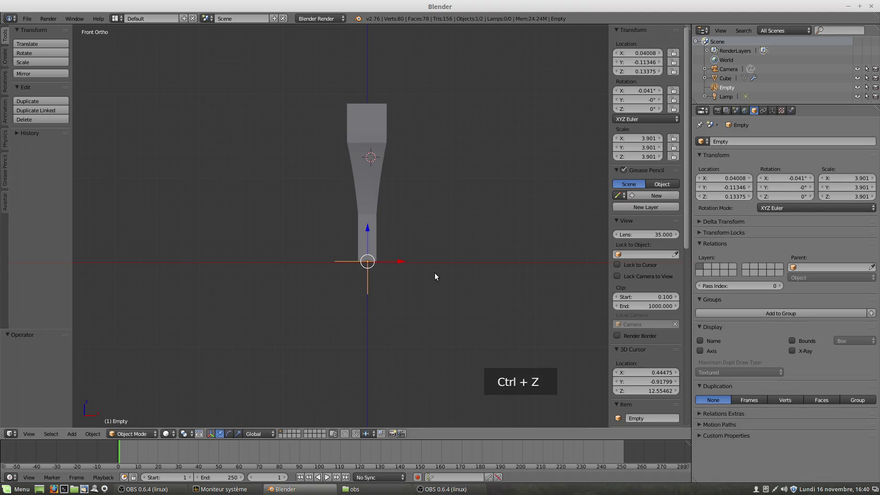
Scale the Empty down to about 0.22 of its size and shift it about 1.03 along X.
{"action": "key", "text": "s"}
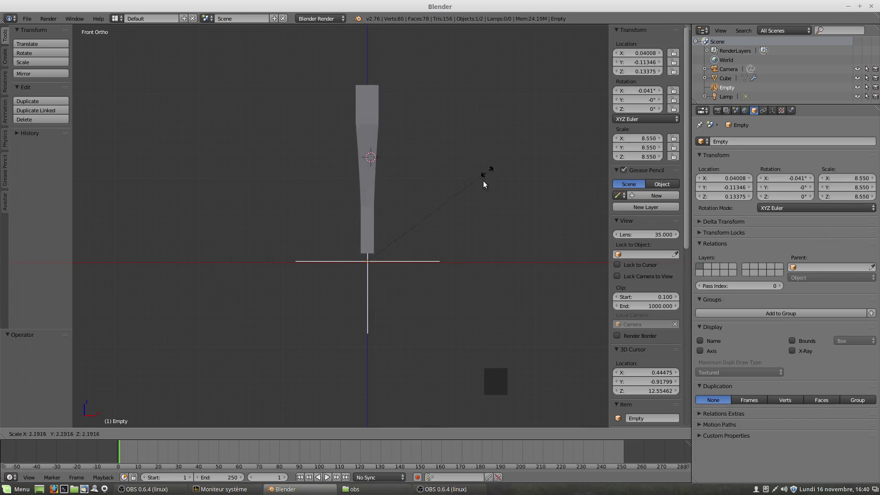
{"action": "left_click", "coordinate": [381, 269]}
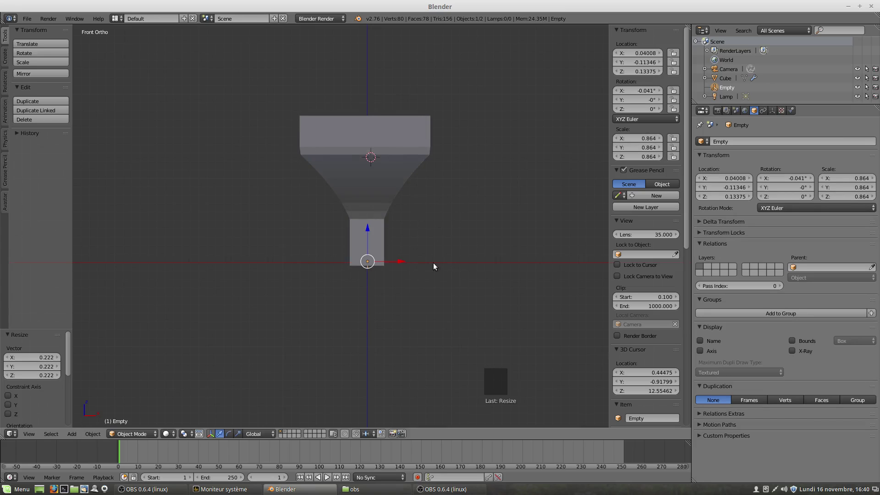
{"action": "left_click_drag", "start_coordinate": [398, 262], "coordinate": [408, 259]}
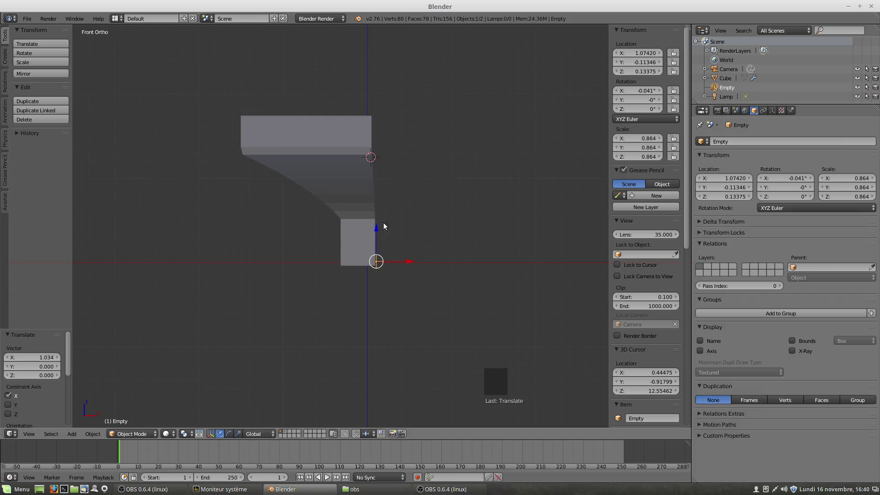
Reposition the Empty at about X 1.0 and raise it along Z to about 8.35, partway up the column.
{"action": "scroll", "coordinate": [429, 241], "scroll_direction": "down", "scroll_amount": 1}
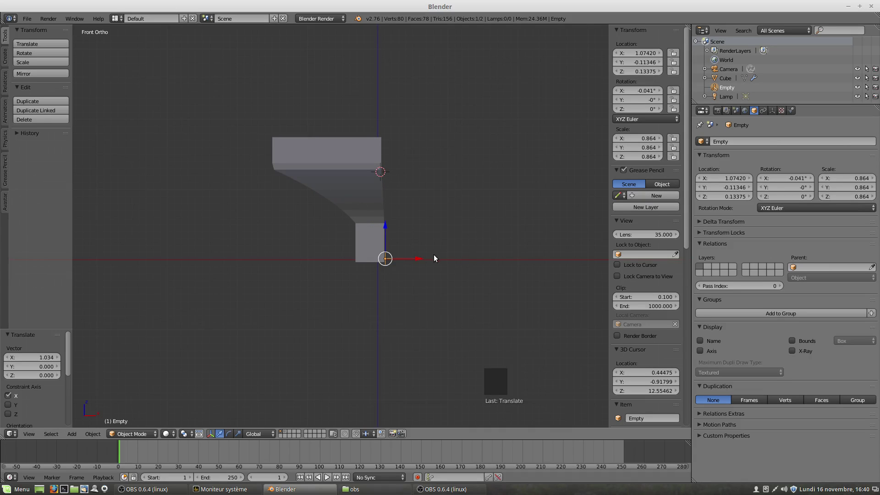
{"action": "mouse_move", "coordinate": [433, 258]}
{"action": "middle_mouse_down"}
{"action": "mouse_move", "coordinate": [353, 282]}
{"action": "mouse_move", "coordinate": [348, 295]}
{"action": "mouse_move", "coordinate": [435, 274]}
{"action": "mouse_move", "coordinate": [468, 246]}
{"action": "mouse_move", "coordinate": [526, 245]}
{"action": "mouse_move", "coordinate": [610, 266]}
{"action": "mouse_move", "coordinate": [634, 255]}
{"action": "mouse_move", "coordinate": [671, 263]}
{"action": "mouse_move", "coordinate": [441, 266]}
{"action": "mouse_move", "coordinate": [418, 255]}
{"action": "middle_mouse_up"}
{"action": "scroll", "coordinate": [429, 265], "scroll_direction": "down", "scroll_amount": 2}
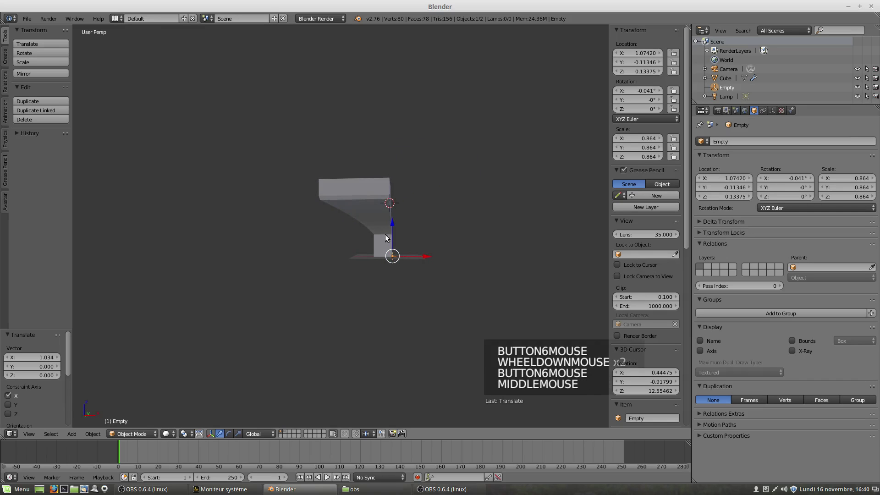
{"action": "scroll", "coordinate": [429, 245], "scroll_direction": "down", "scroll_amount": 1}
{"action": "scroll", "coordinate": [428, 246], "scroll_direction": "up", "scroll_amount": 3}
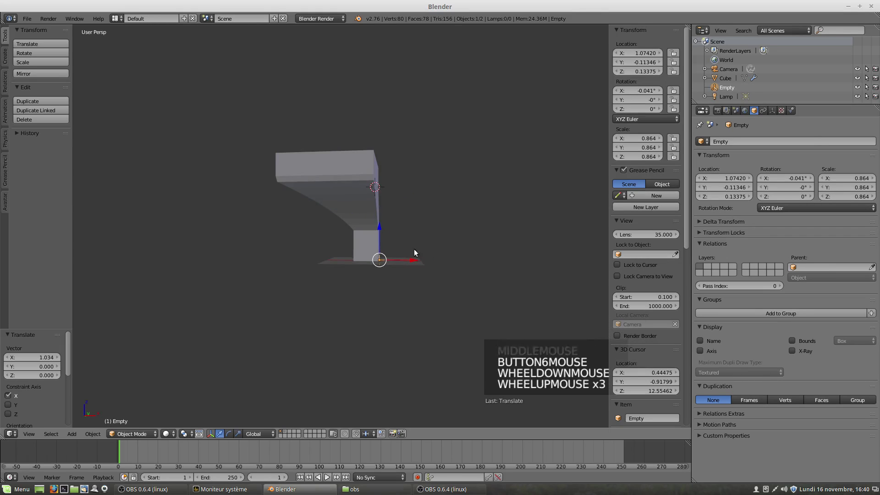
{"action": "mouse_move", "coordinate": [411, 260]}
{"action": "left_mouse_down"}
{"action": "mouse_move", "coordinate": [400, 259]}
{"action": "mouse_move", "coordinate": [412, 259]}
{"action": "left_mouse_up"}
{"action": "left_click_drag", "start_coordinate": [376, 224], "coordinate": [381, 194]}
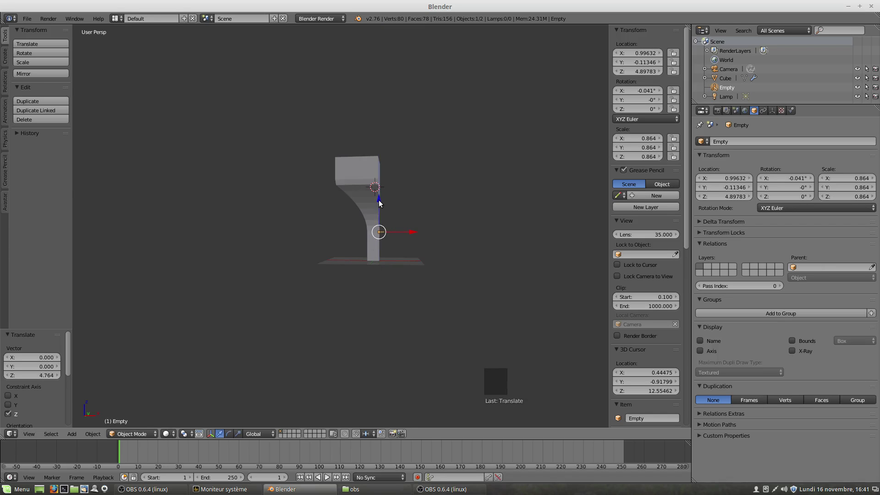
{"action": "left_click_drag", "start_coordinate": [378, 203], "coordinate": [377, 182]}
Select the column and widen its Simple Deform limits to 0.17 for the lower and 0.95 for the upper.
{"action": "middle_click_drag", "start_coordinate": [387, 251], "coordinate": [419, 258]}
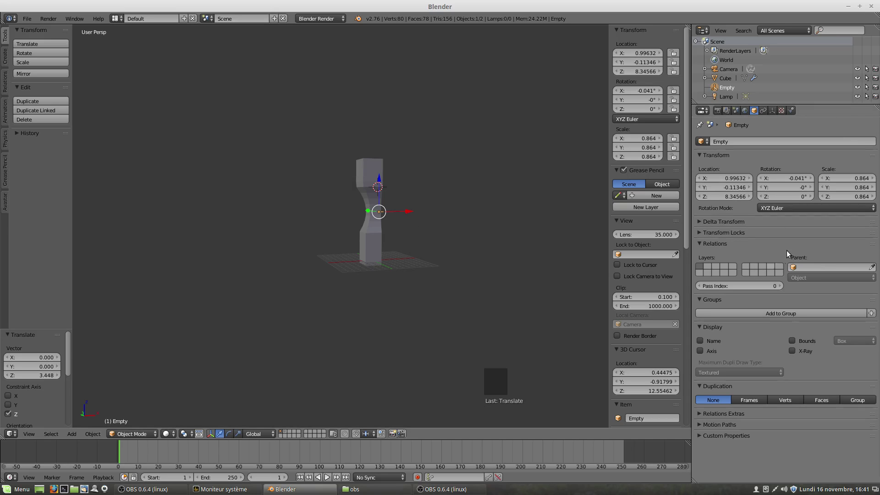
{"action": "right_click", "coordinate": [358, 172]}
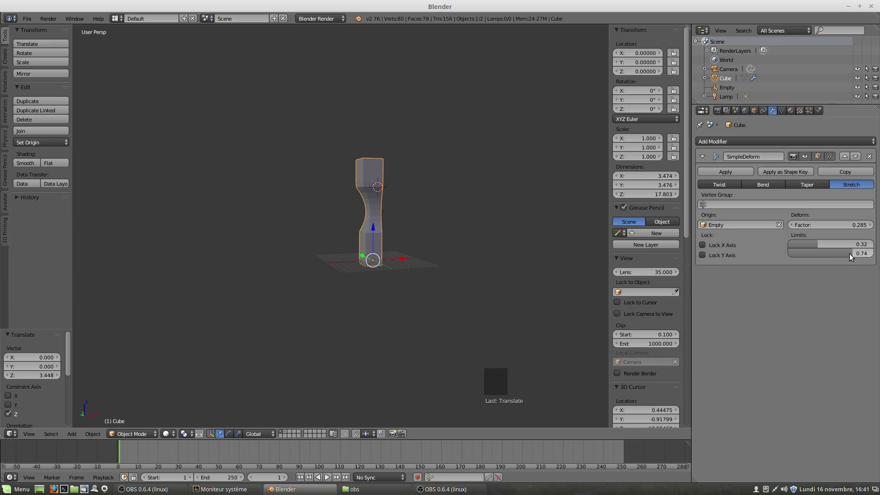
{"action": "mouse_move", "coordinate": [848, 254]}
{"action": "left_mouse_down"}
{"action": "mouse_move", "coordinate": [861, 253]}
{"action": "mouse_move", "coordinate": [846, 246]}
{"action": "left_mouse_up"}
{"action": "double_click", "coordinate": [820, 243]}
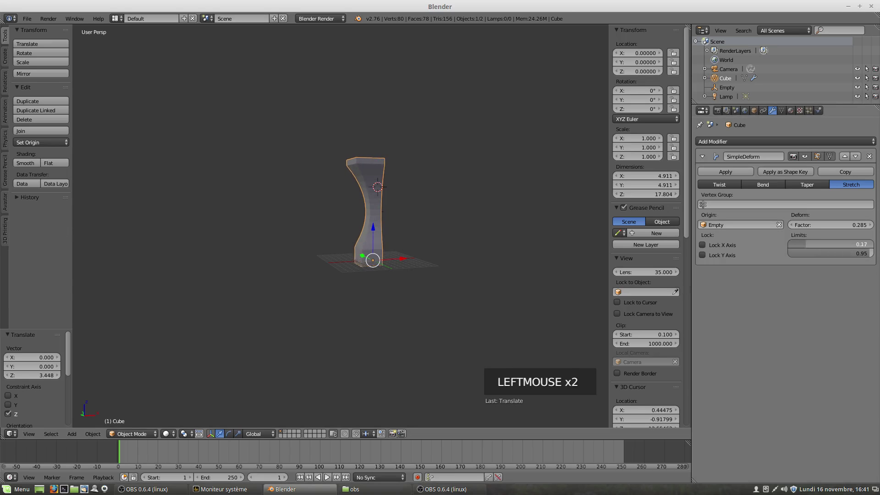